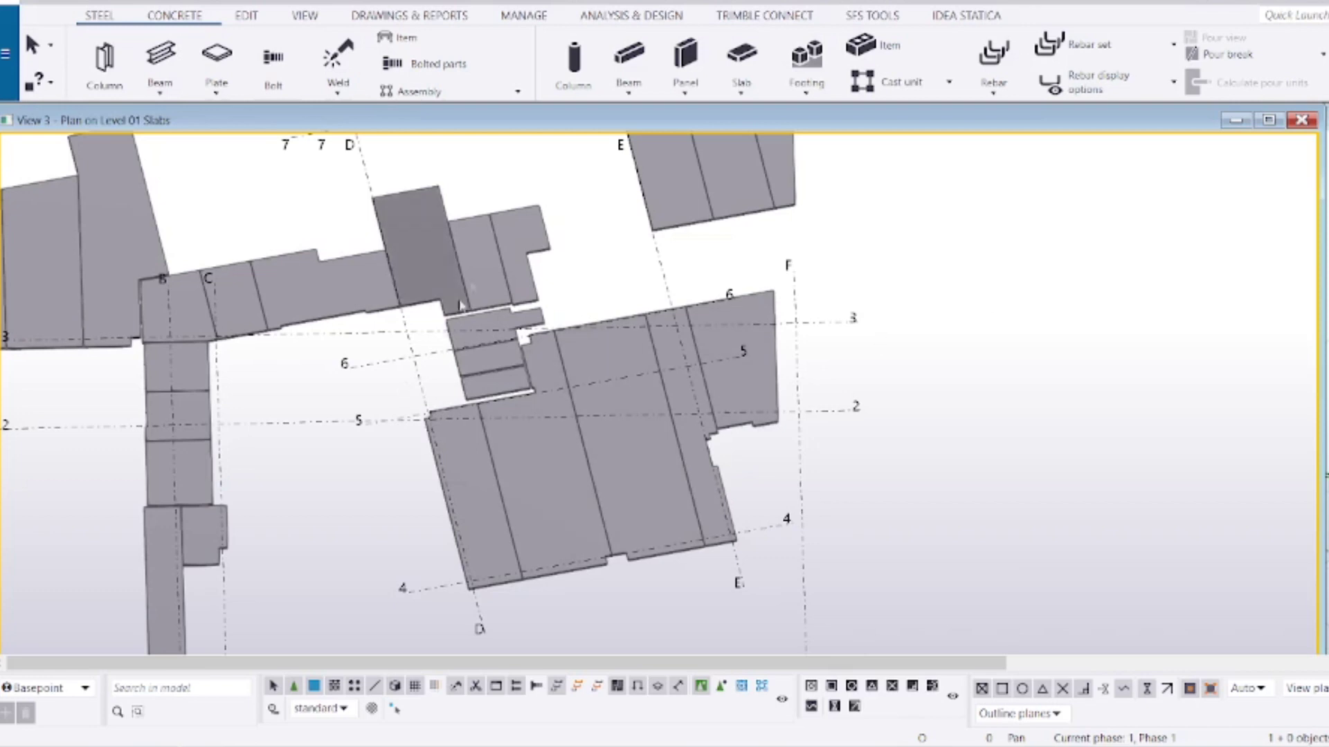
middle_drag(478, 276, 441, 322)
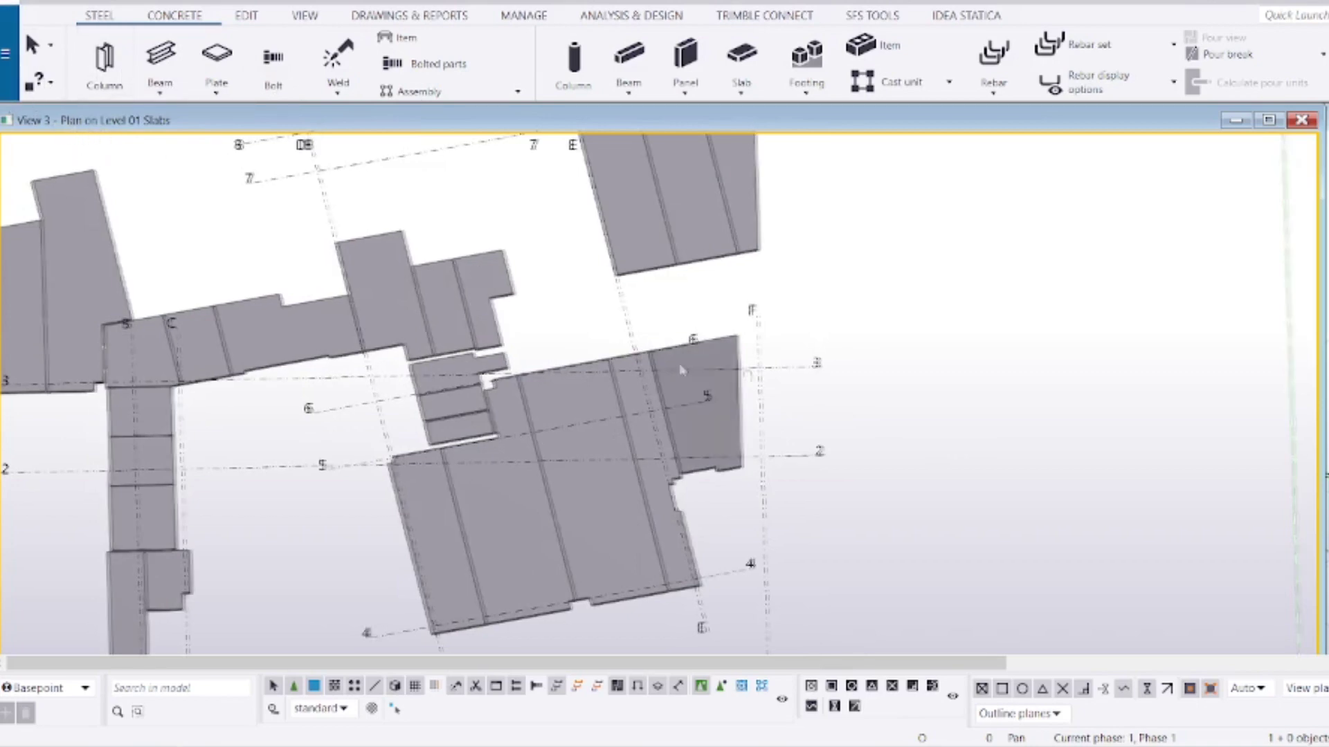
scroll(690, 379, up, 3)
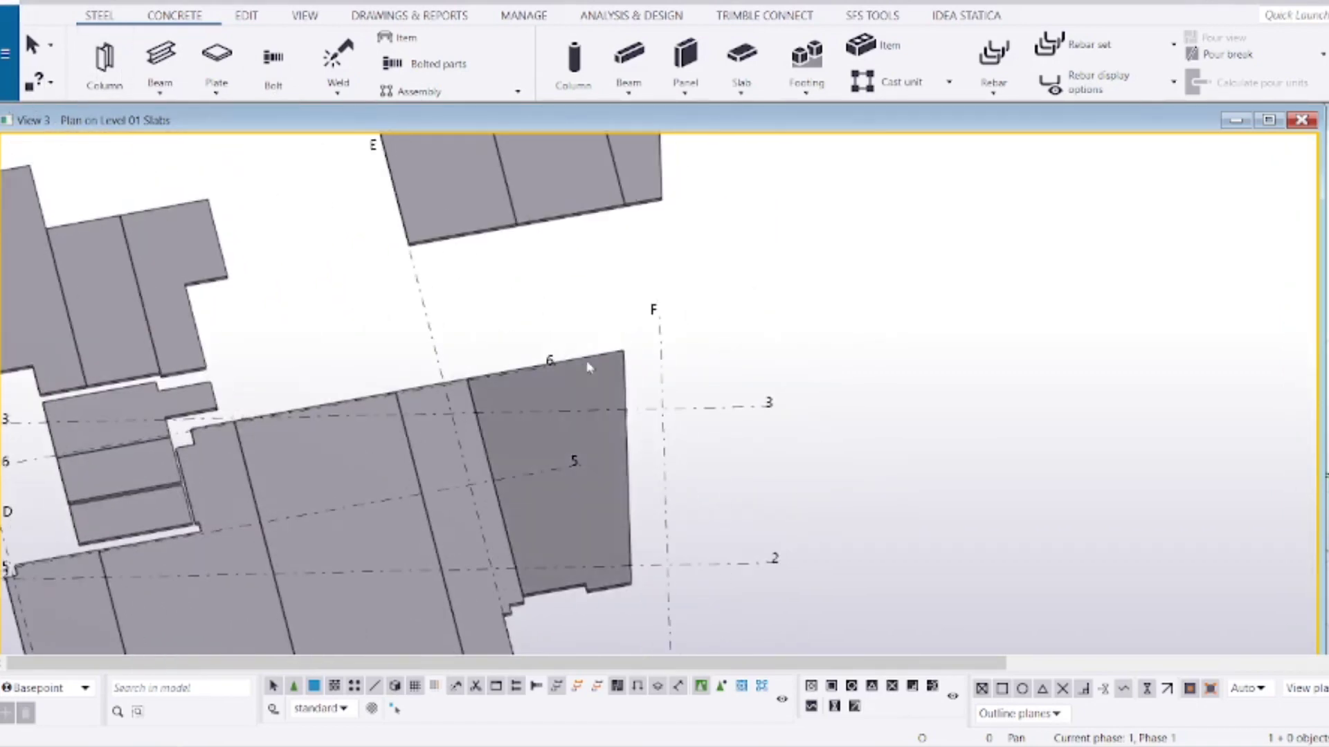
scroll(587, 366, up, 2)
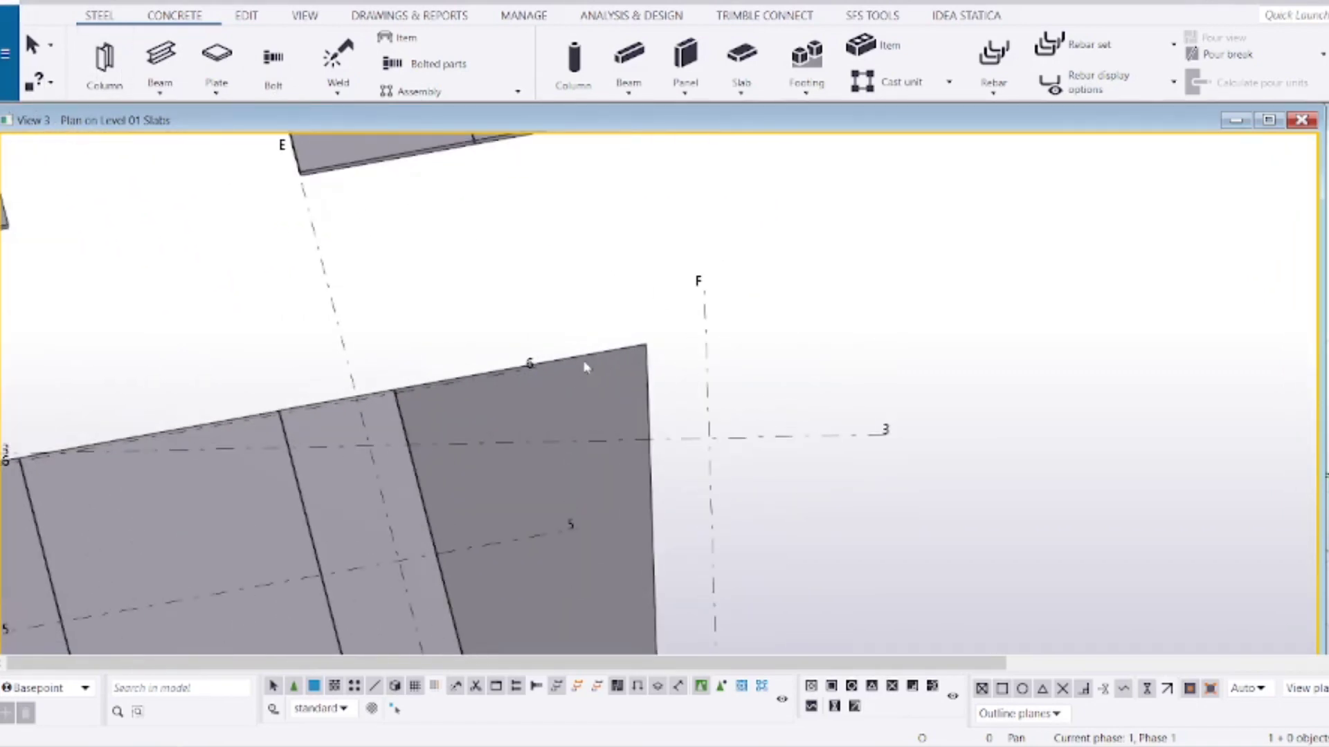
scroll(575, 365, down, 4)
middle_drag(543, 277, 505, 482)
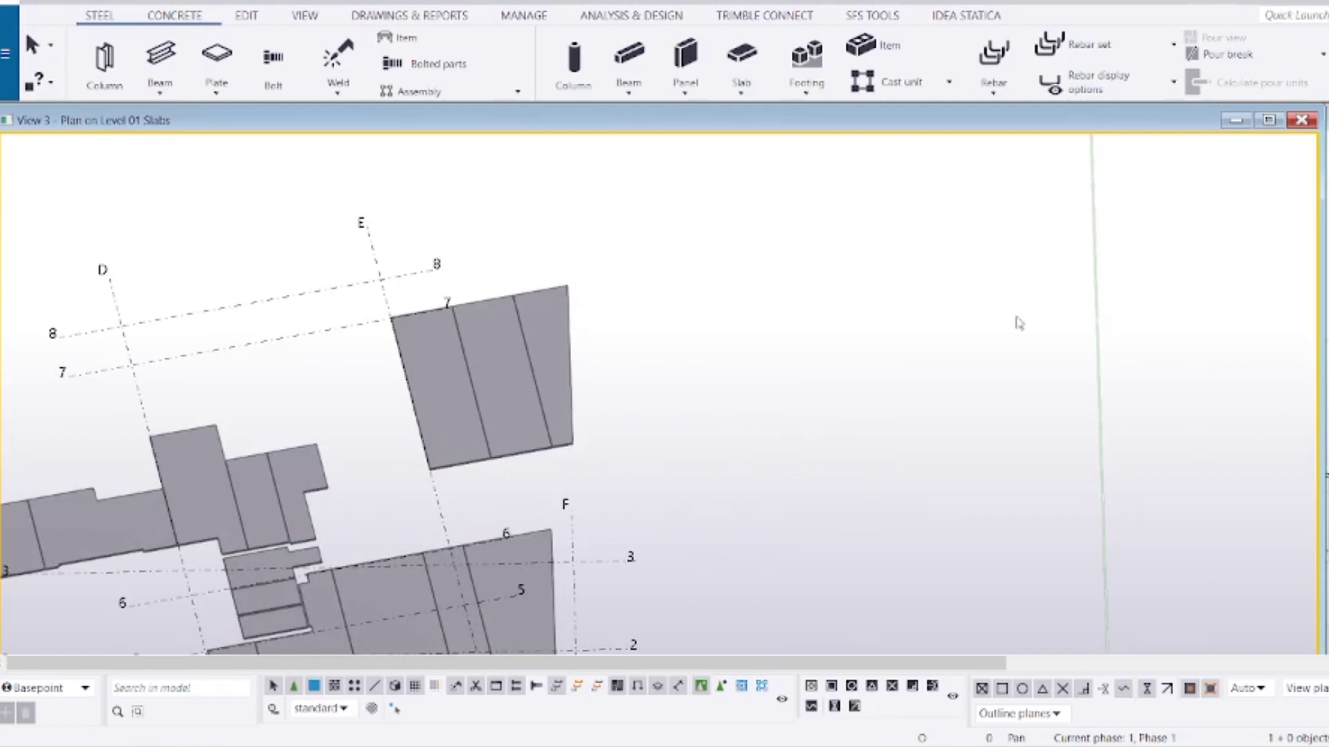
Step: Remove the 3d and 5500 views from the visible views, keeping only the Level 01 slabs plan open
key(ctrl+i)
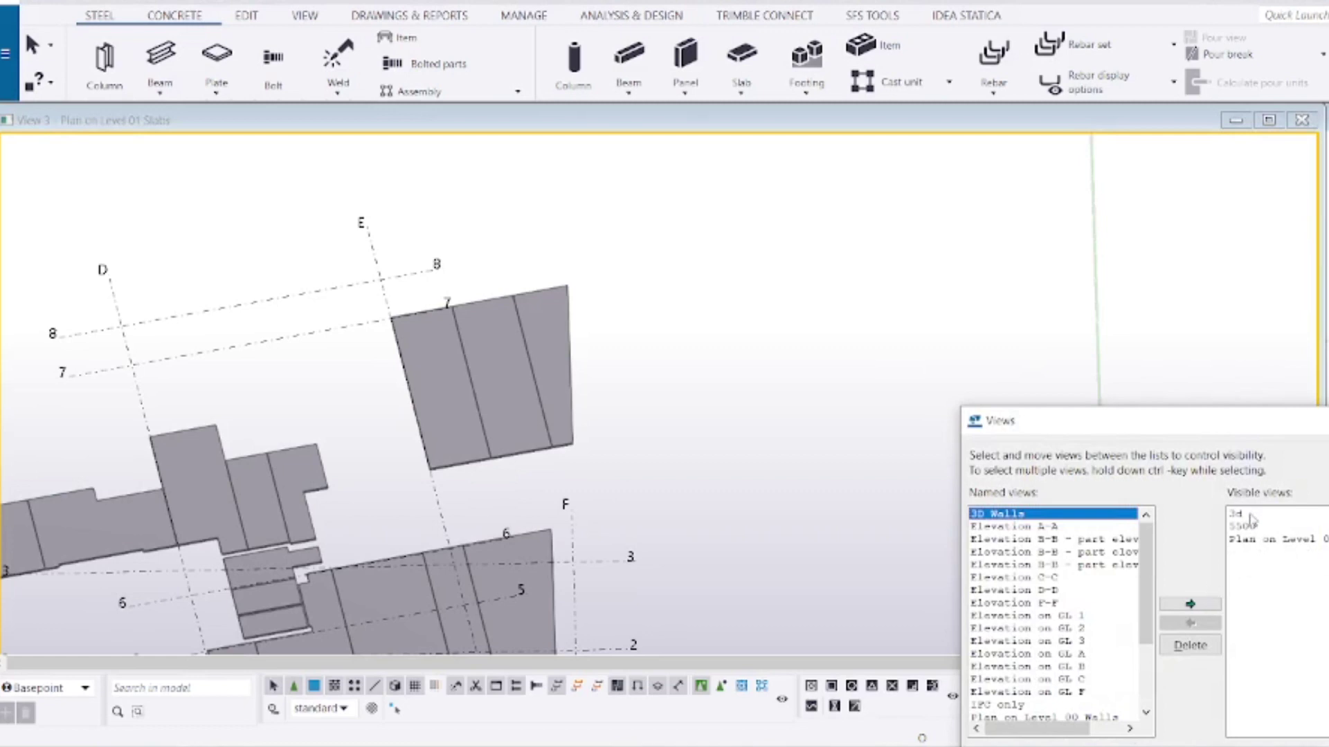
double_click(1239, 514)
double_click(1243, 526)
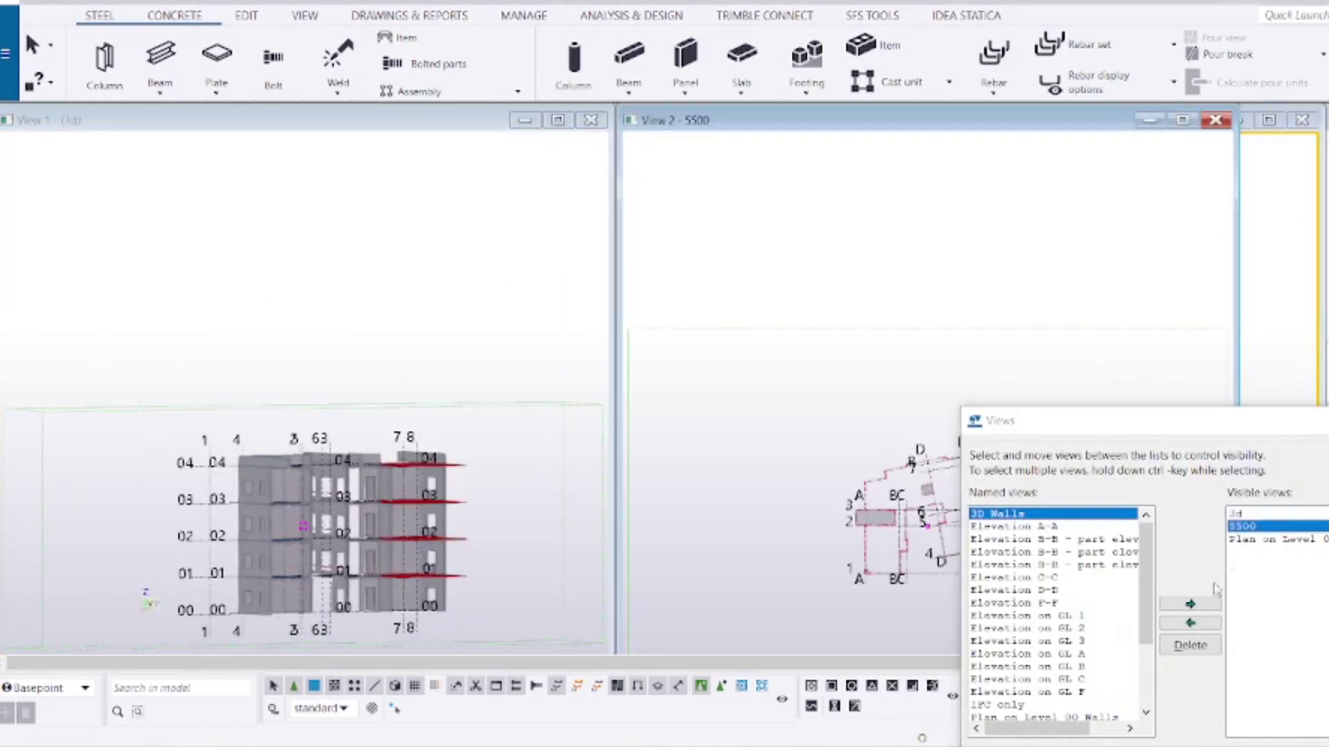
click(1203, 625)
click(1240, 514)
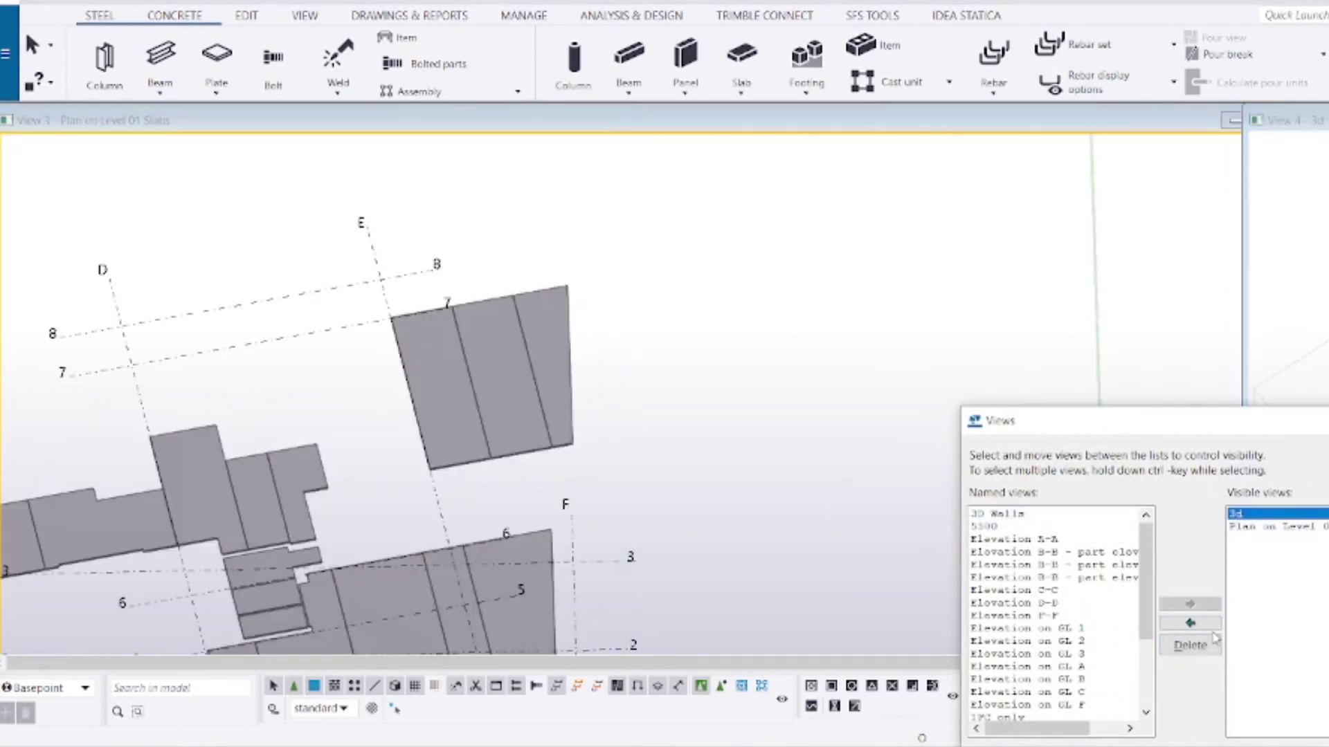
click(1211, 625)
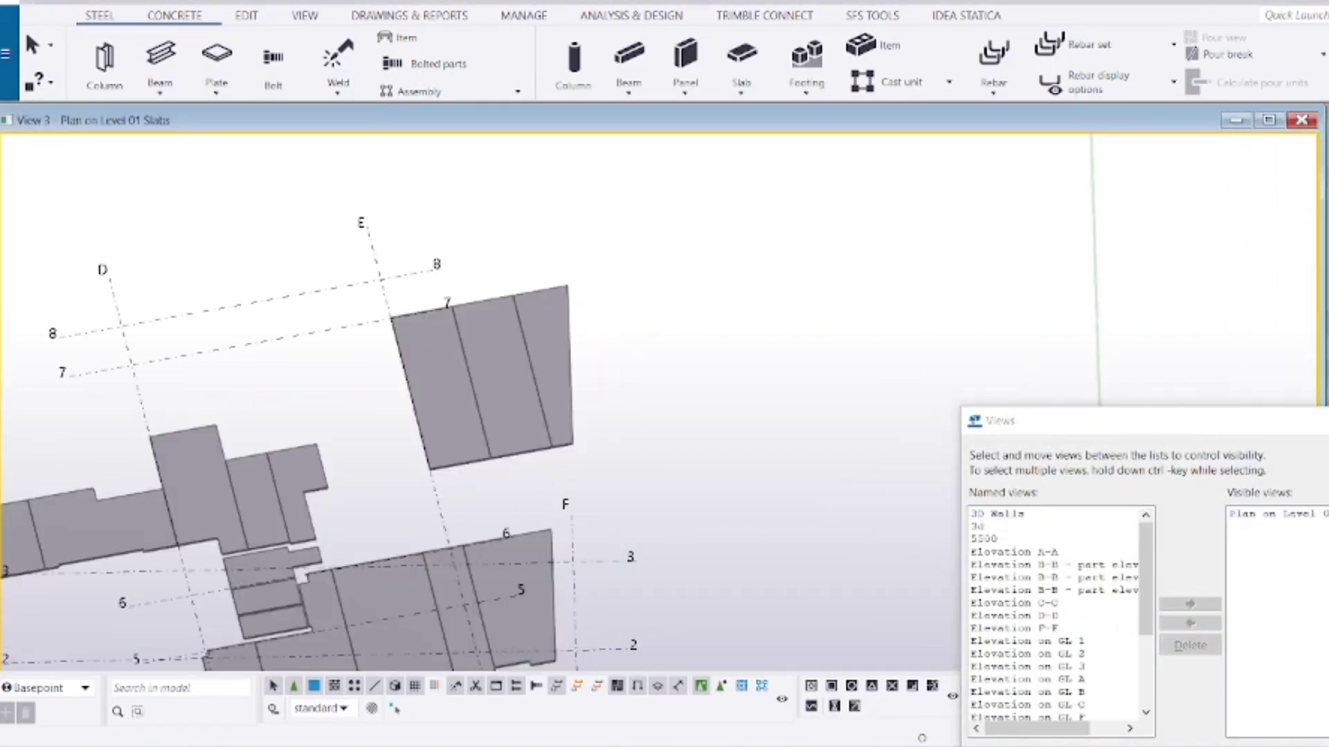
key(Escape)
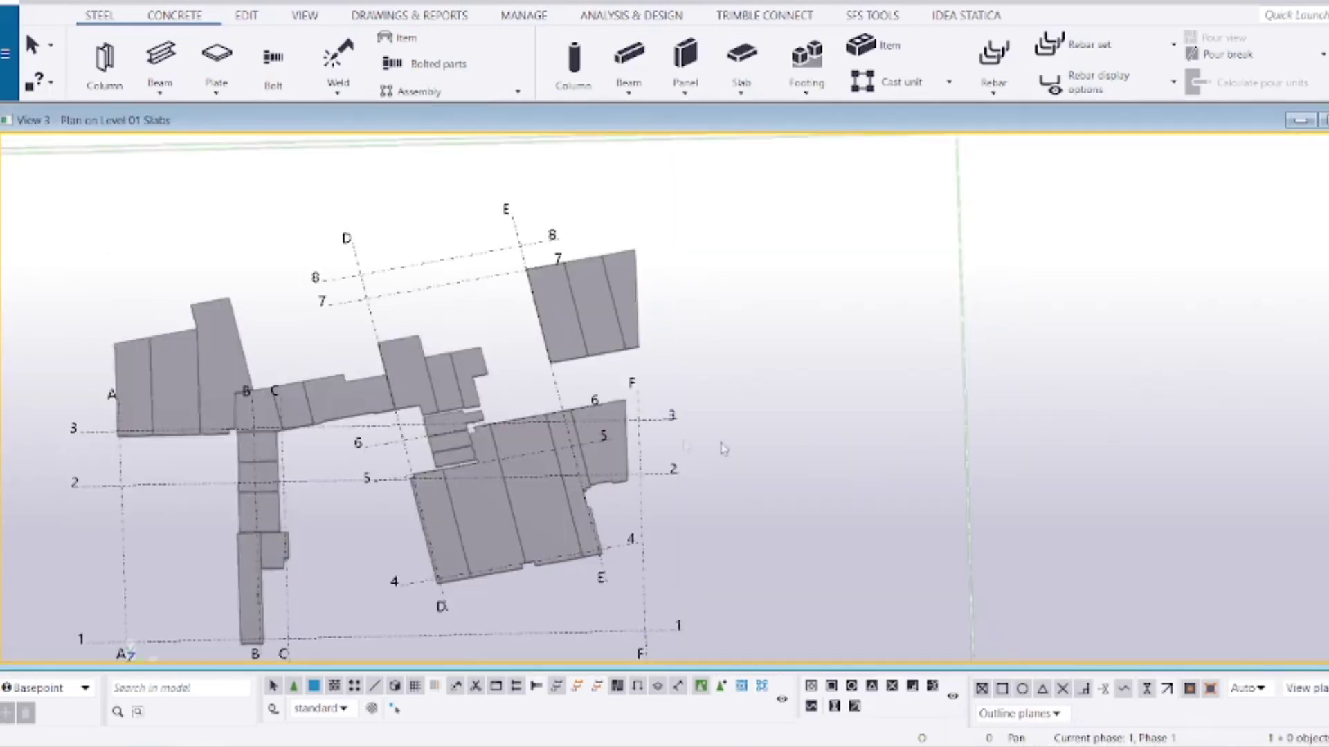
scroll(721, 446, down, 1)
middle_drag(577, 422, 745, 434)
scroll(744, 434, up, 3)
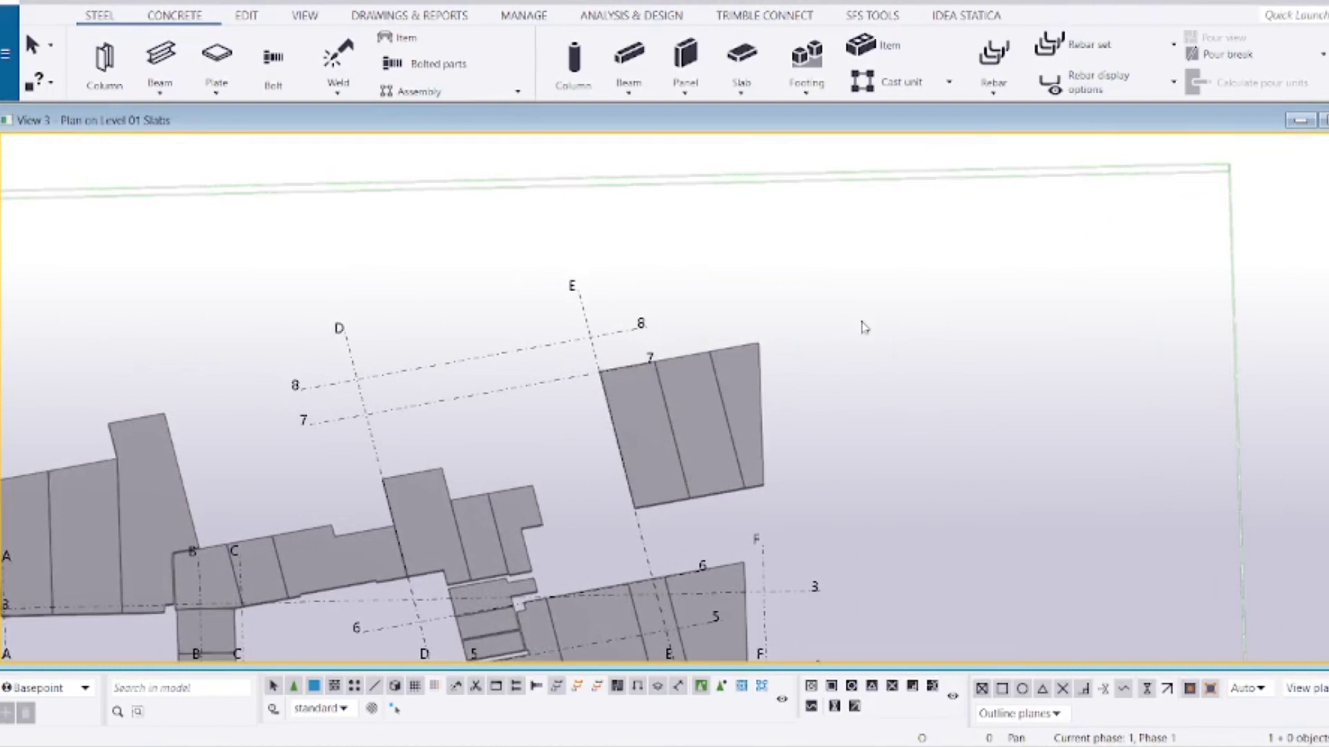
middle_drag(824, 361, 818, 348)
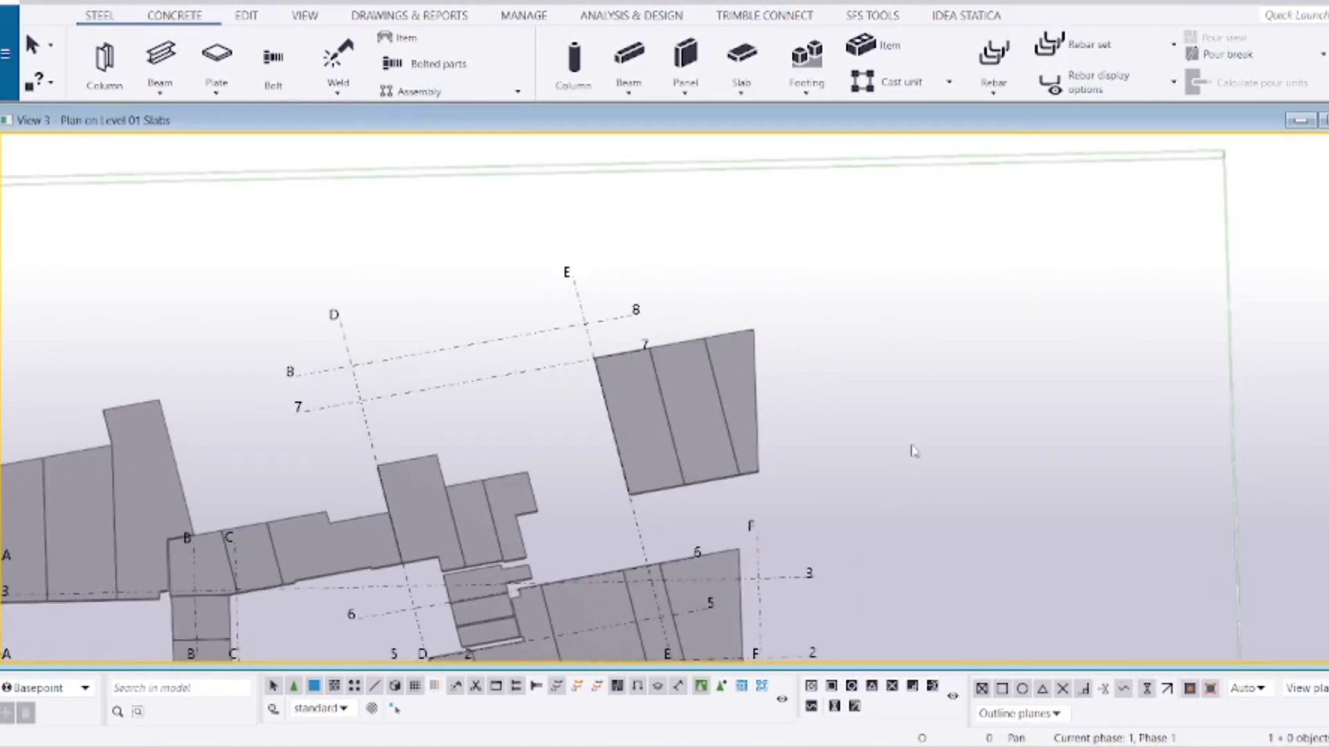
middle_drag(920, 437, 846, 396)
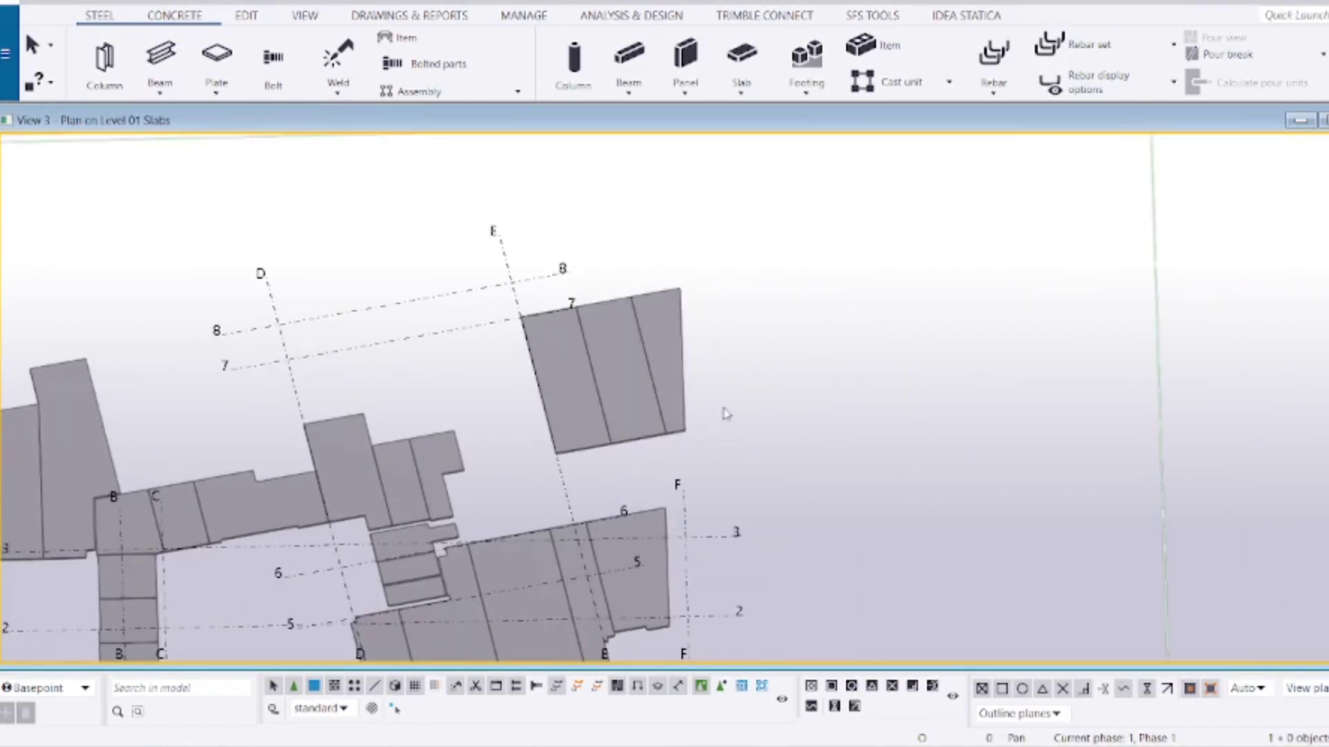
Step: Examine the plane options for creating a basic view and the other available methods for making a new view
click(153, 2)
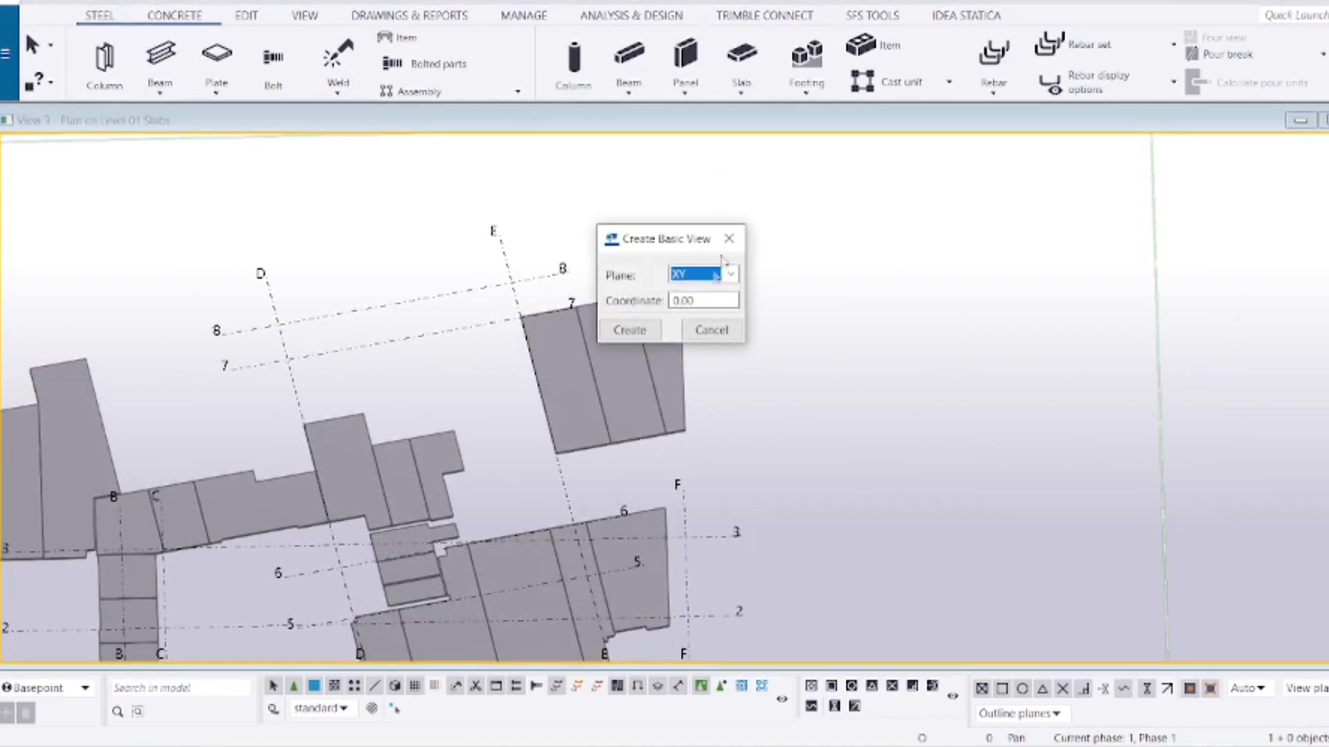
click(736, 233)
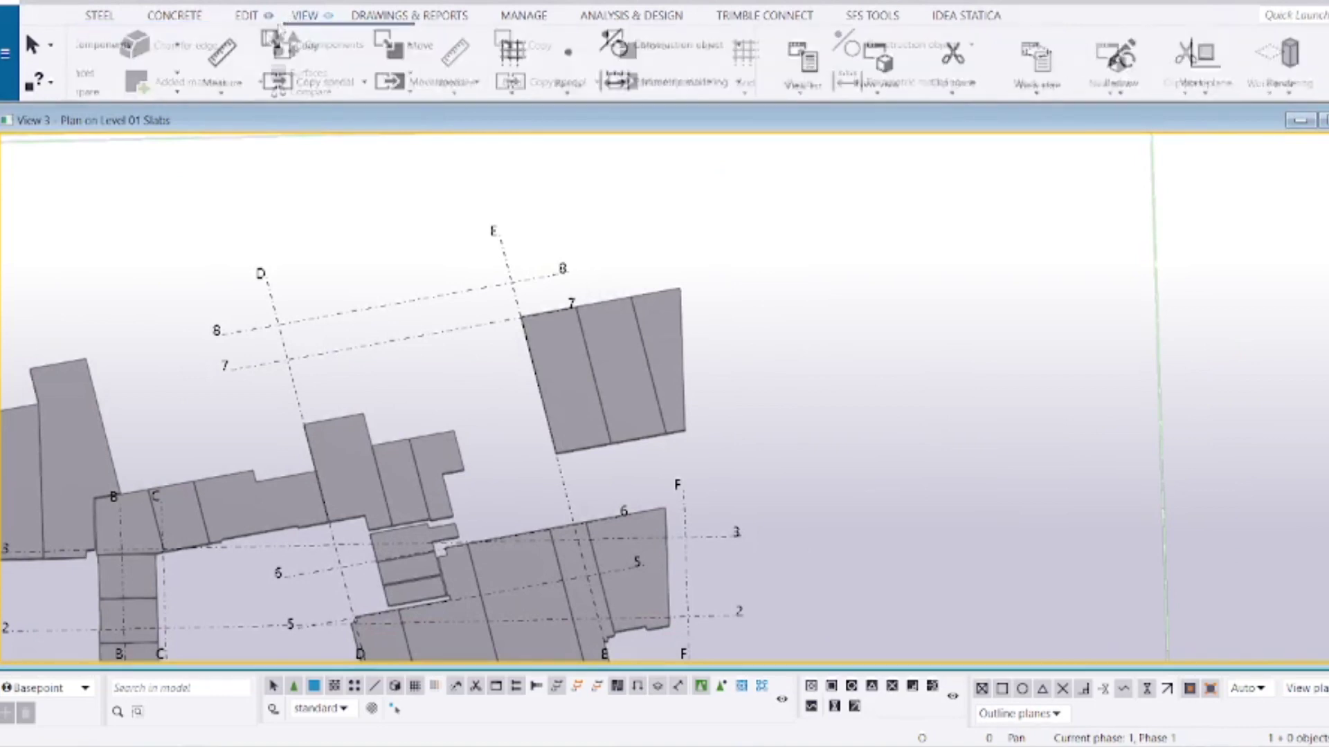
click(304, 15)
click(188, 65)
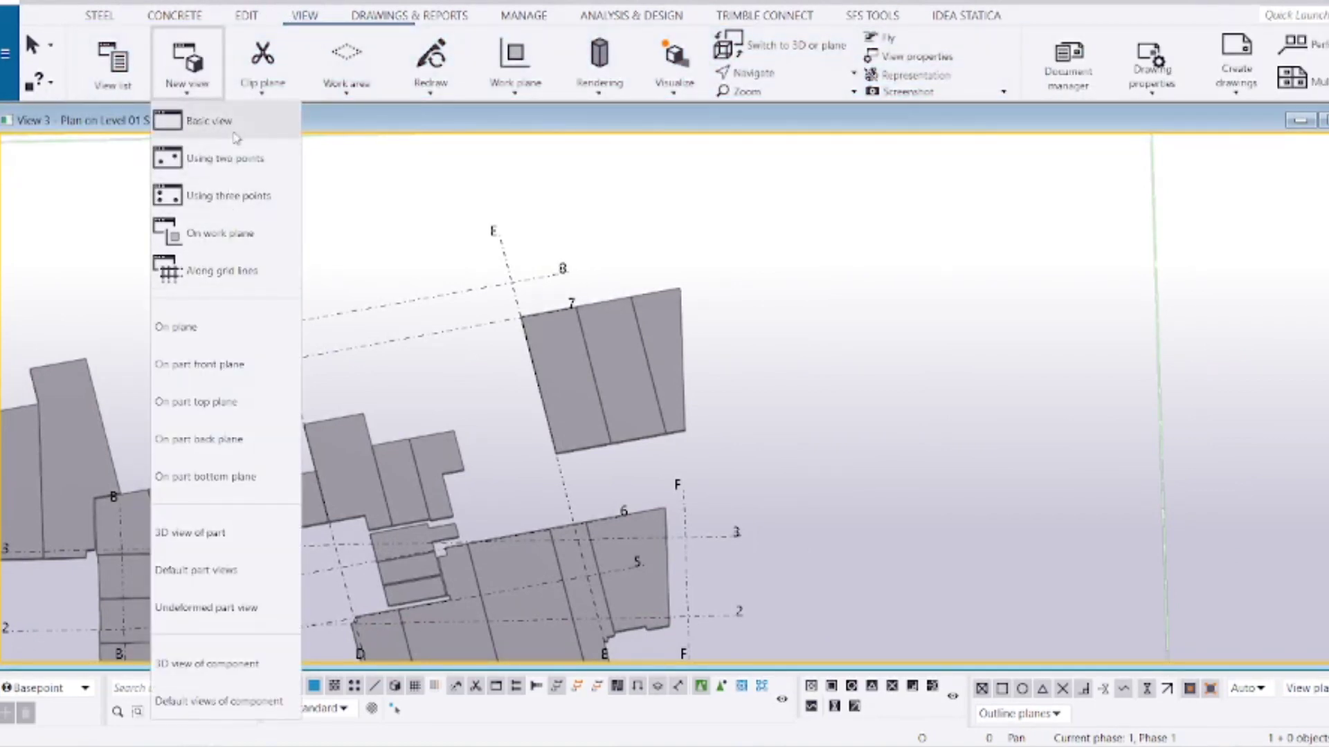
click(208, 121)
double_click(684, 298)
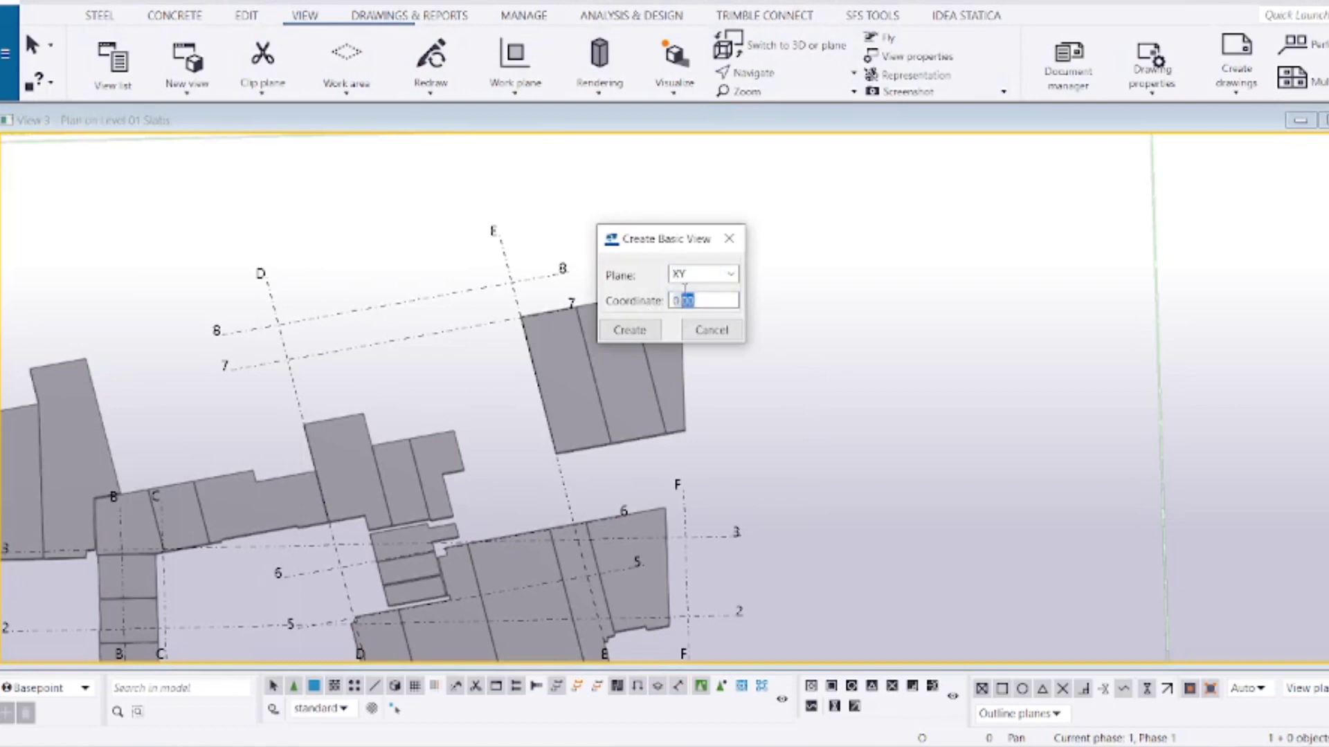
click(716, 275)
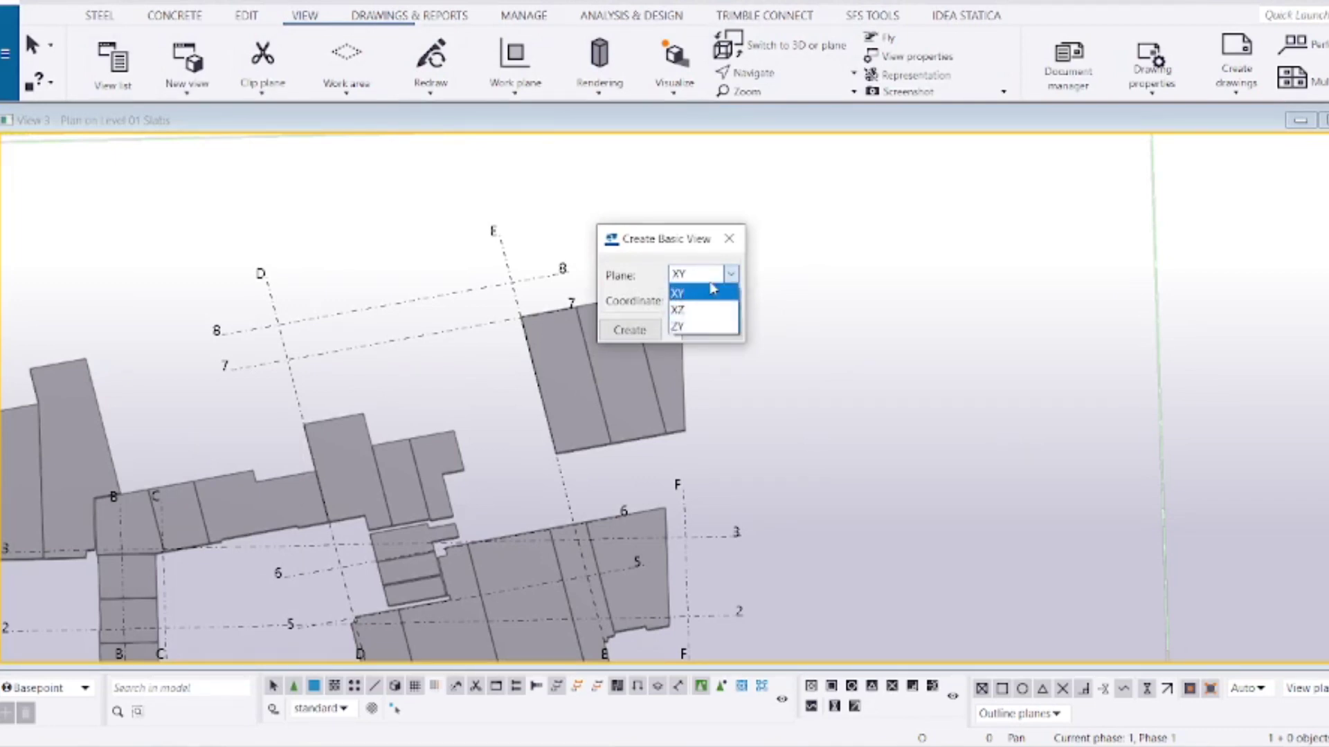
click(712, 290)
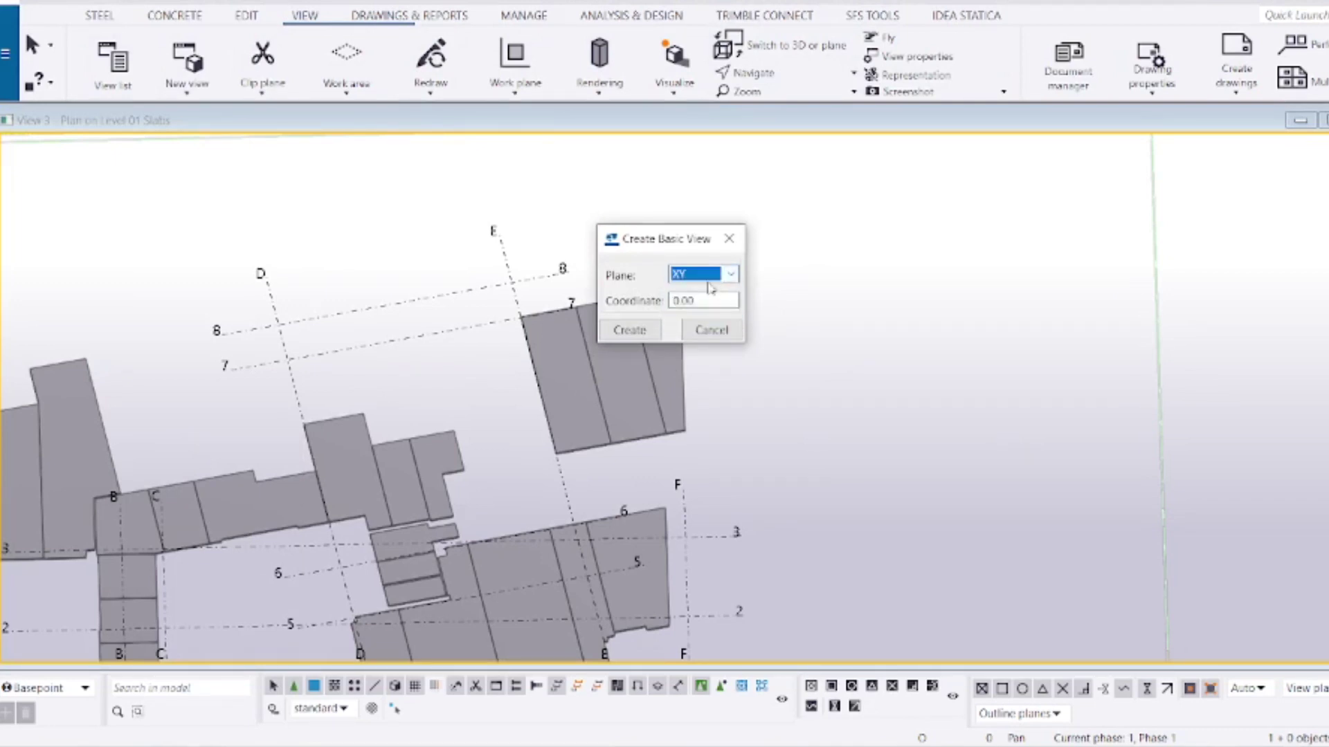
click(729, 238)
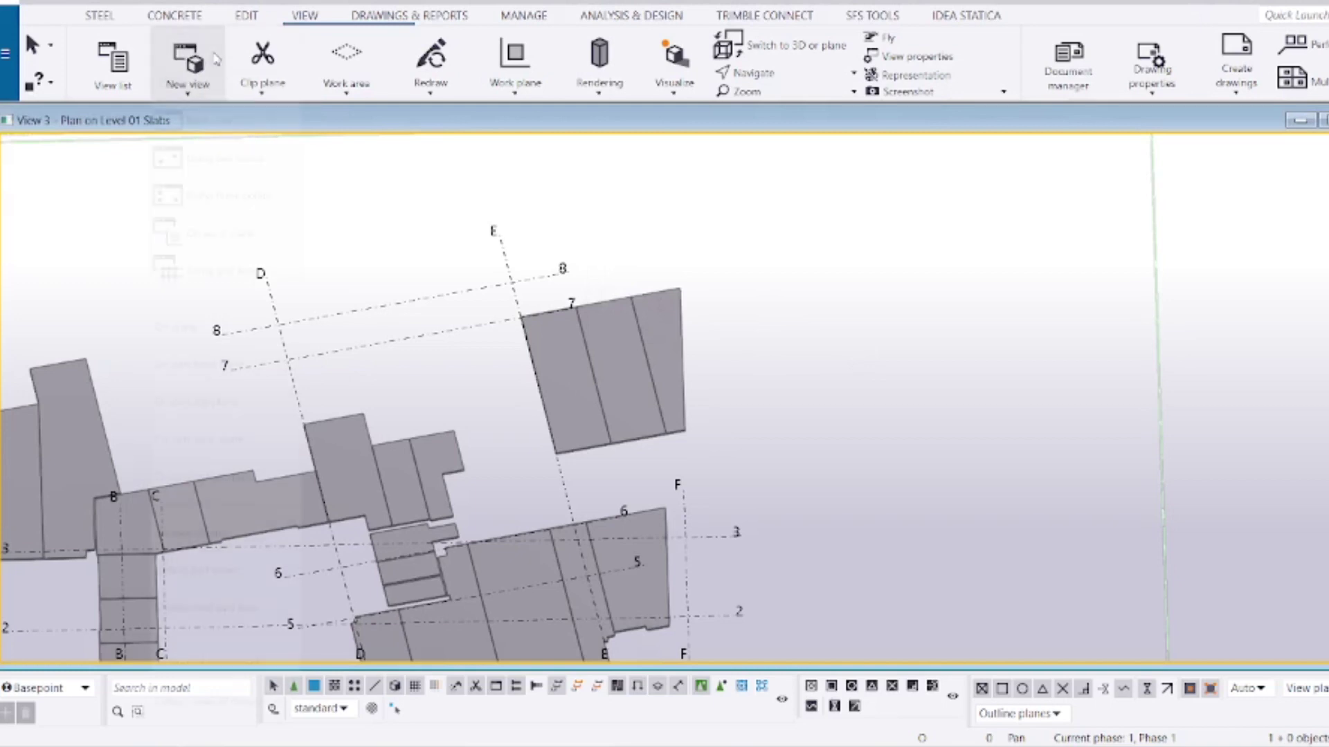
click(187, 69)
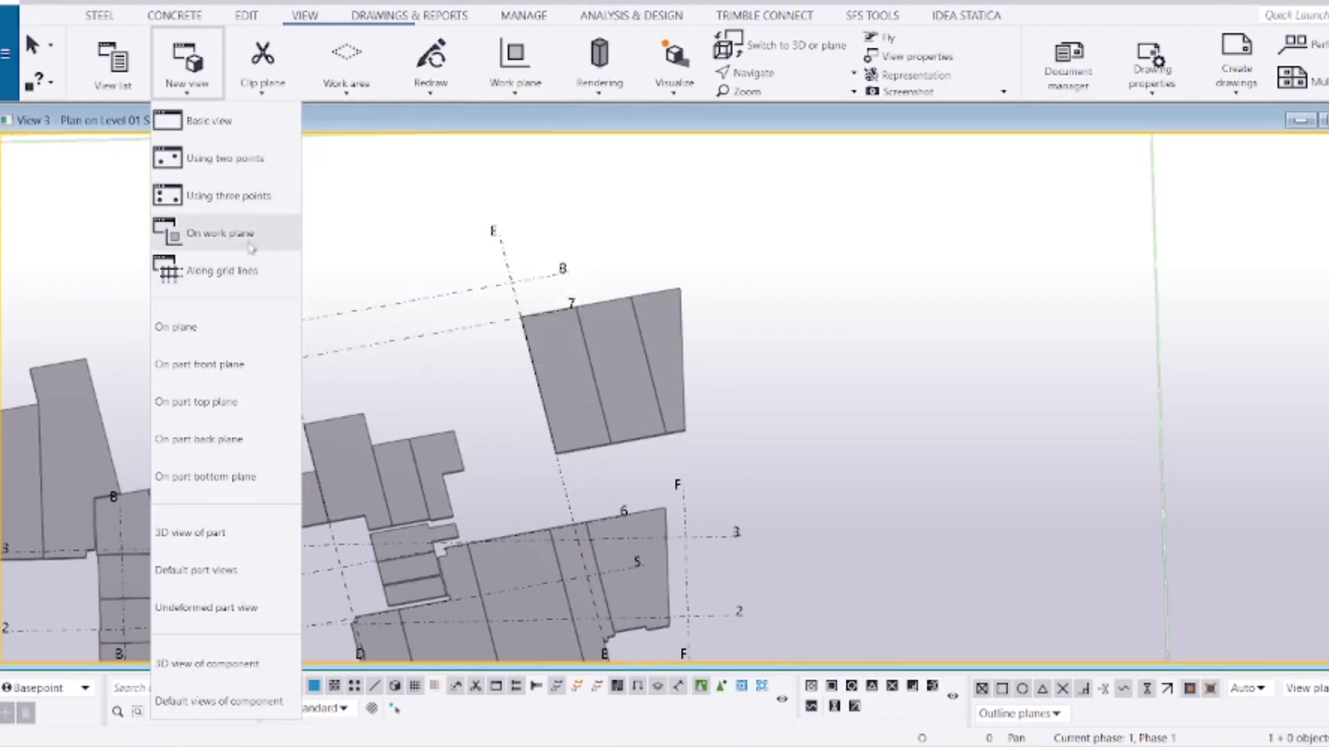
click(765, 224)
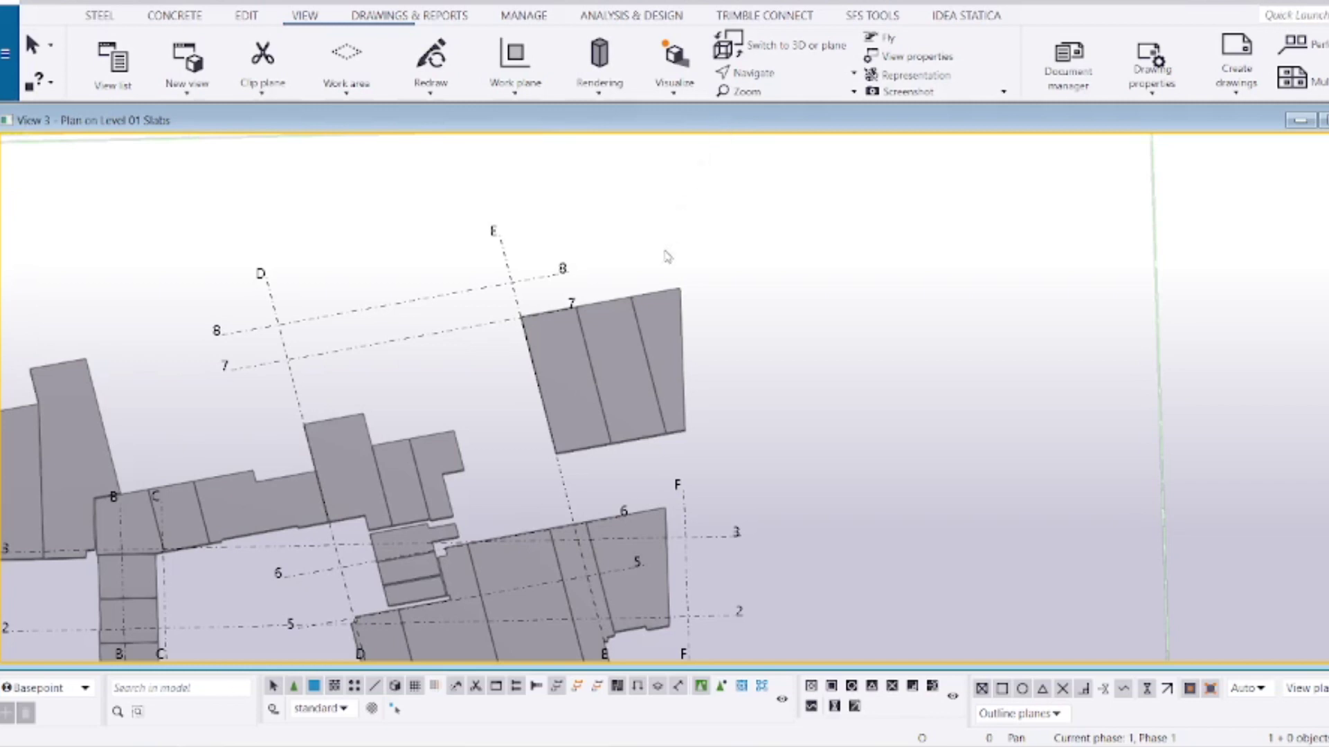
Step: Inspect the slabs around grid lines D to F and restore the plan's original view
middle_drag(568, 309, 480, 451)
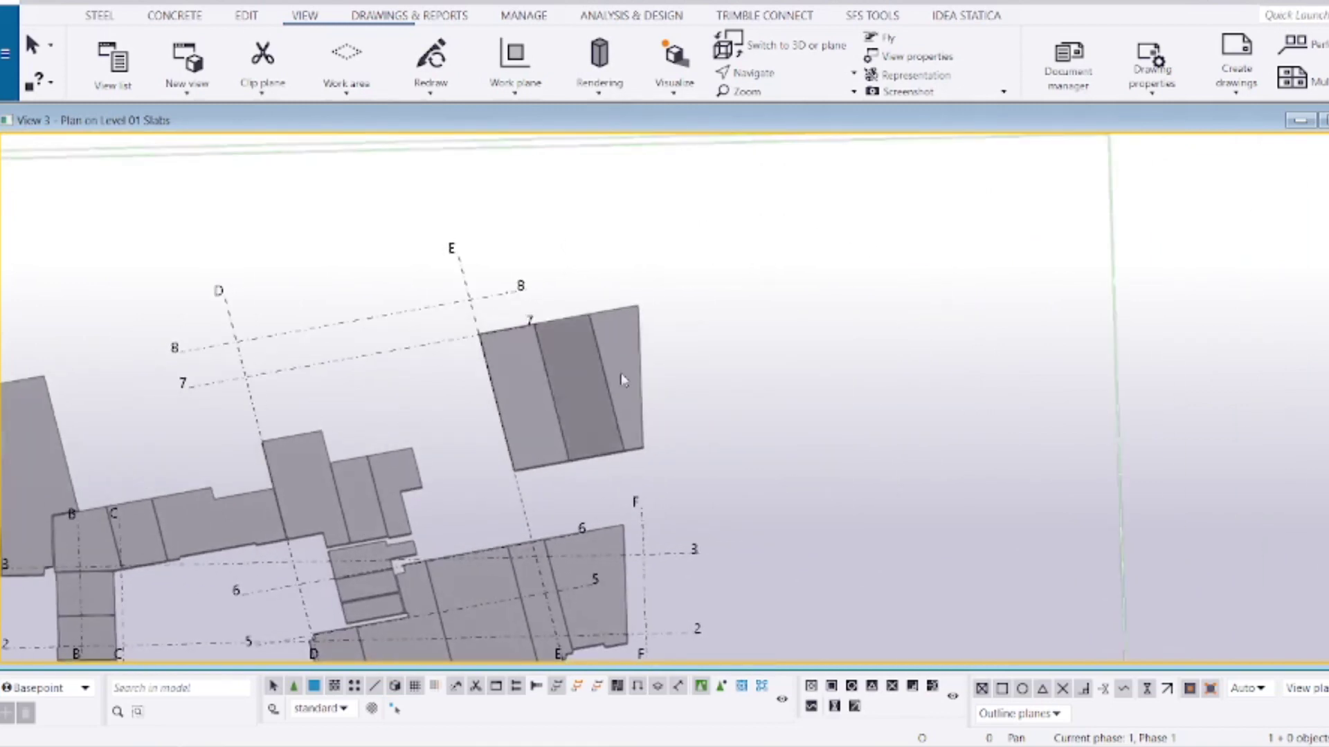
scroll(549, 394, up, 2)
scroll(546, 390, up, 1)
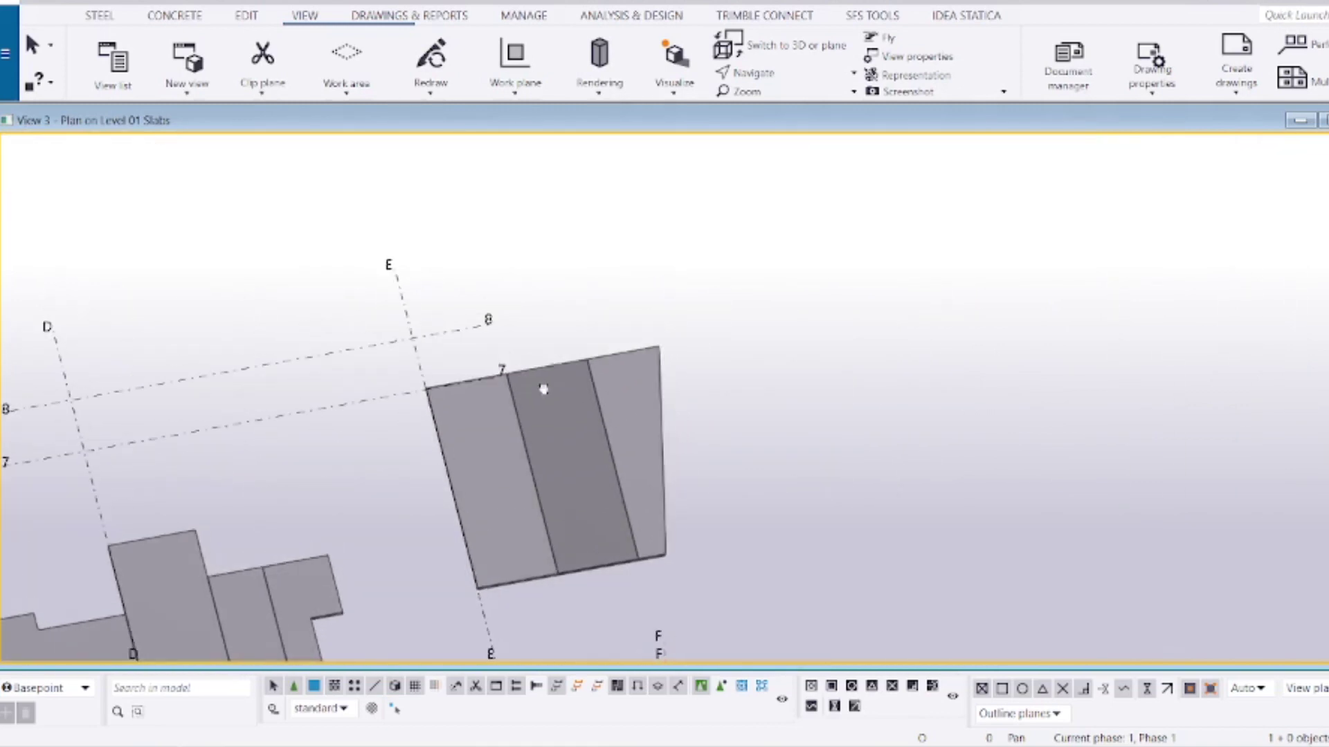
scroll(446, 426, up, 1)
middle_drag(671, 524, 619, 524)
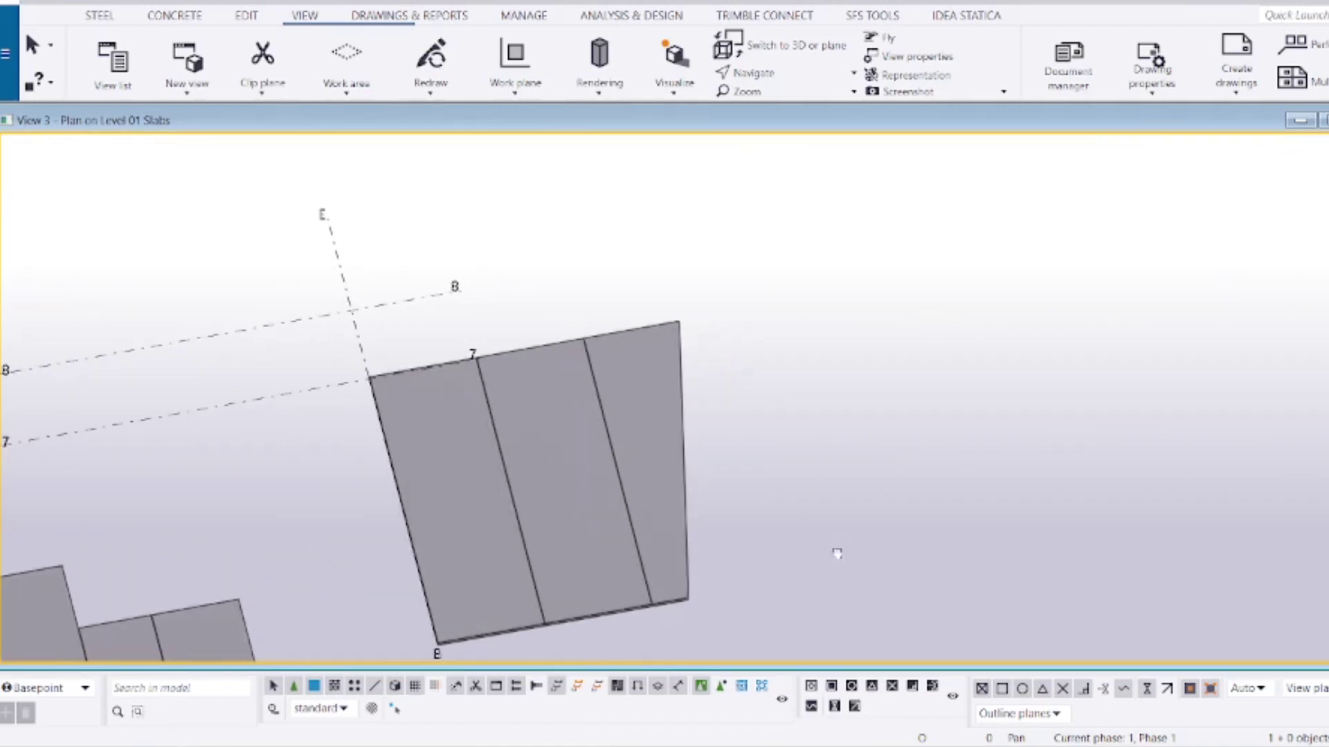
key(Home)
middle_drag(920, 175, 699, 311)
scroll(673, 276, up, 2)
scroll(641, 369, up, 2)
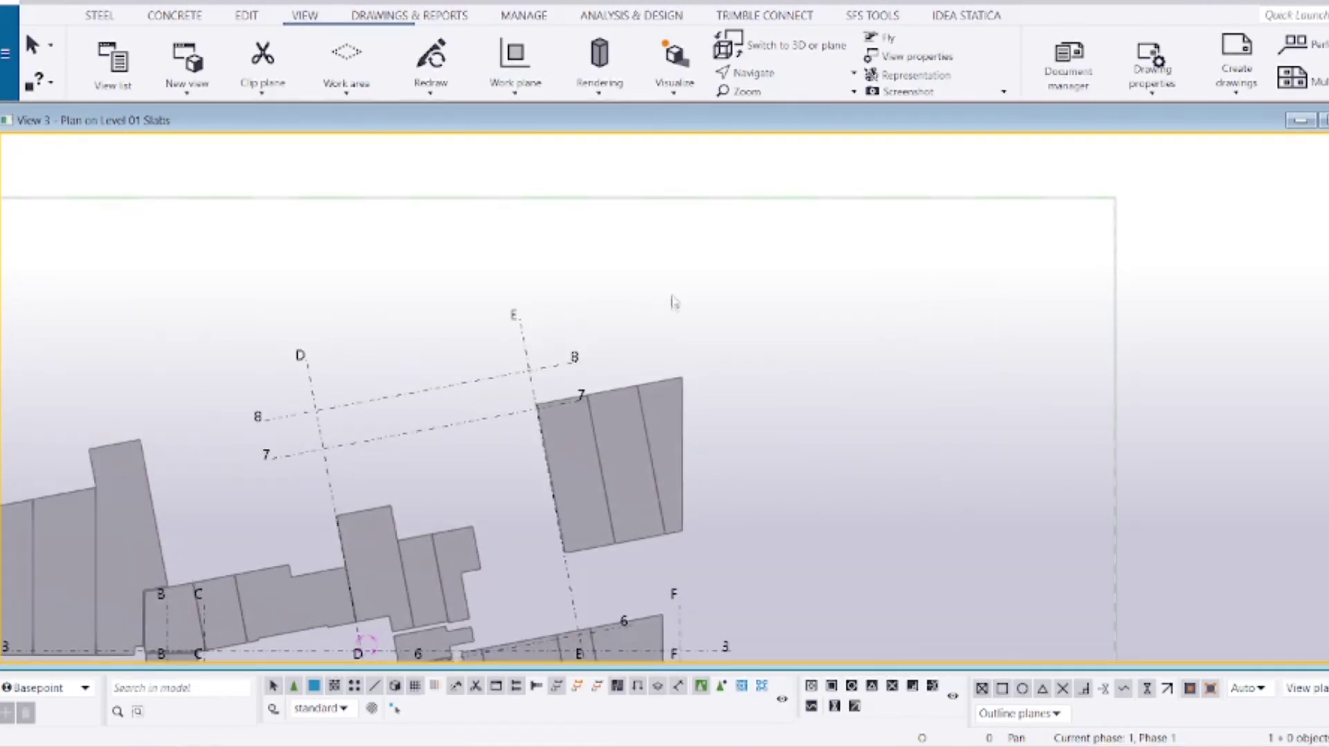
scroll(658, 318, down, 1)
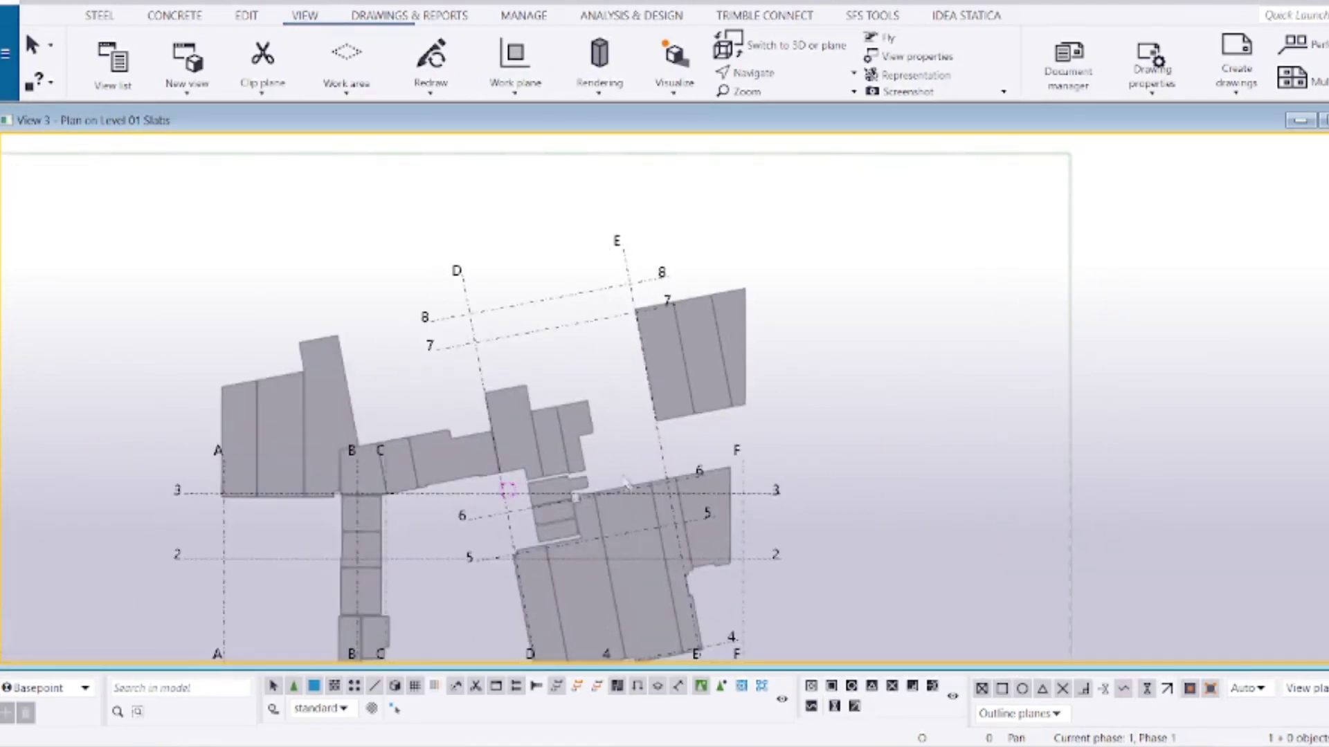
middle_drag(625, 480, 600, 544)
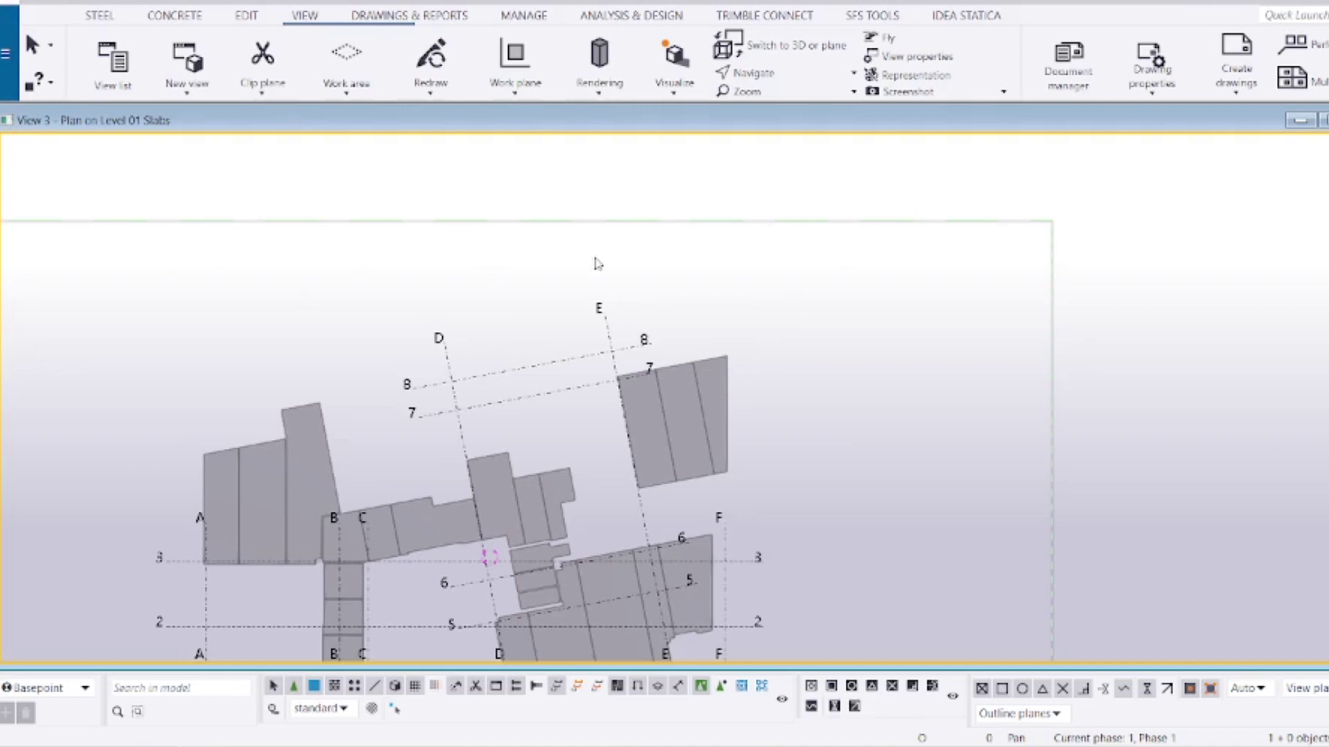
Step: Apply the existing view properties of the Level 01 slabs plan without changing any values
double_click(665, 258)
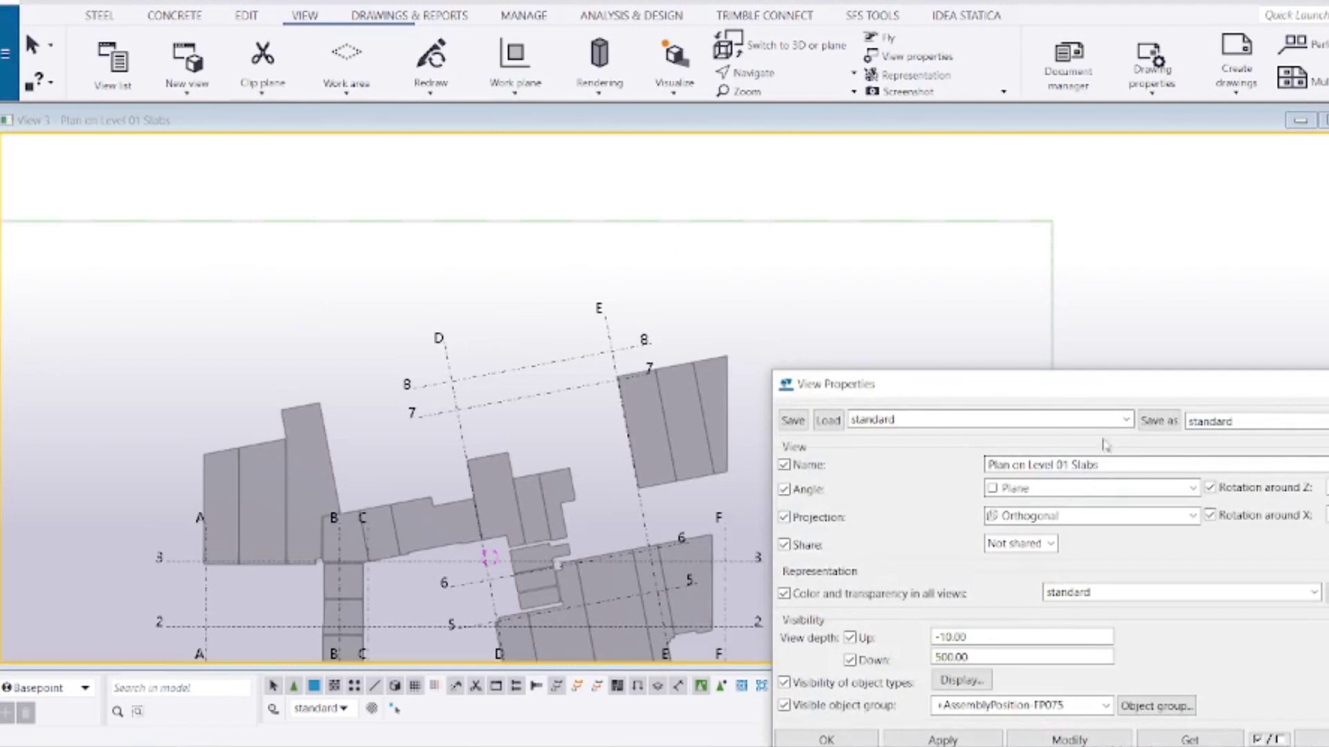
drag(1105, 393, 989, 241)
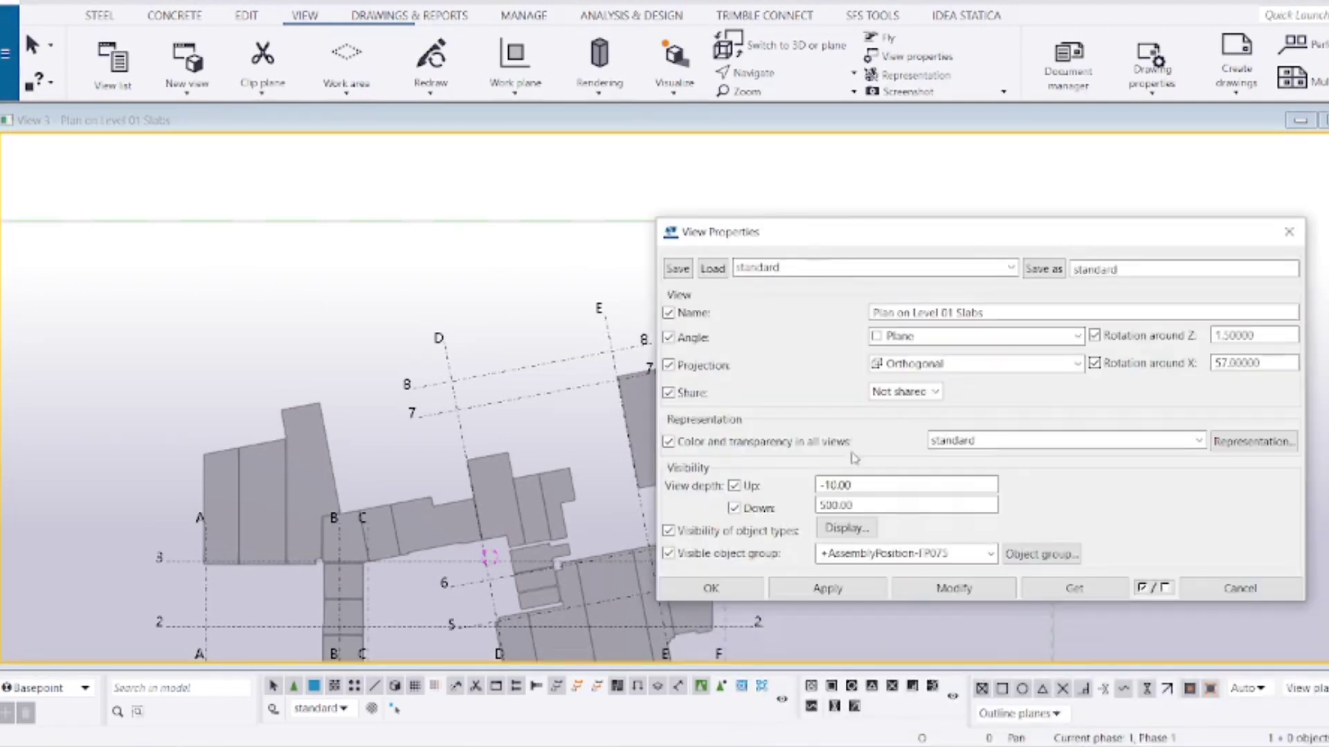
click(829, 588)
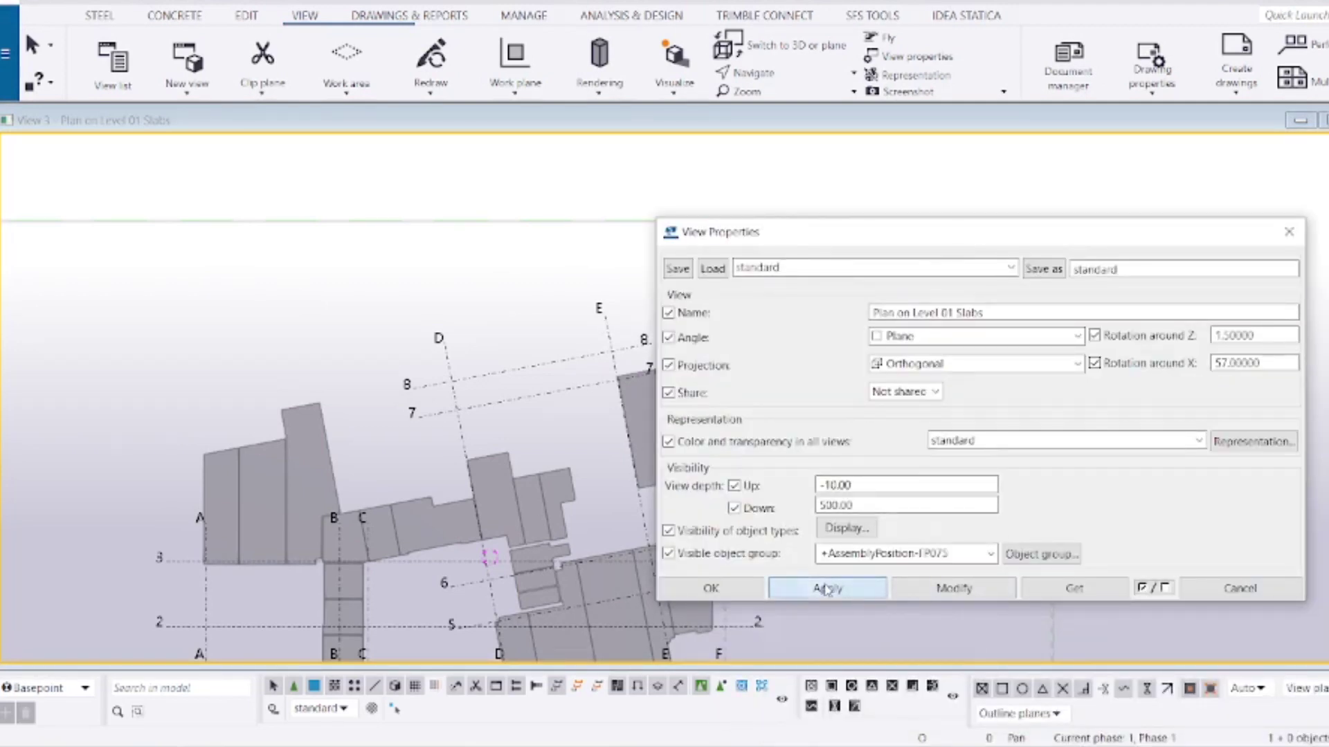
click(665, 591)
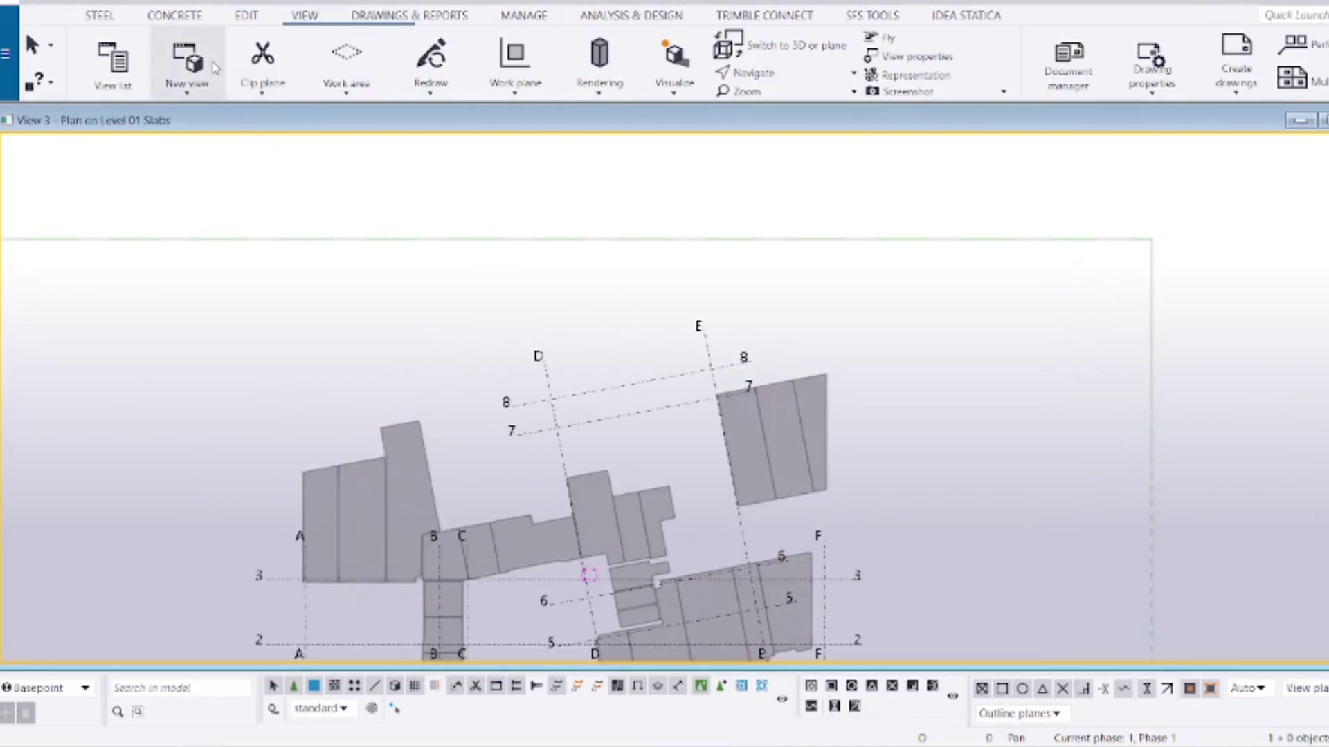
Step: Create a new view from three points picked on the Level 01 slabs plan and show both views side by side
click(187, 63)
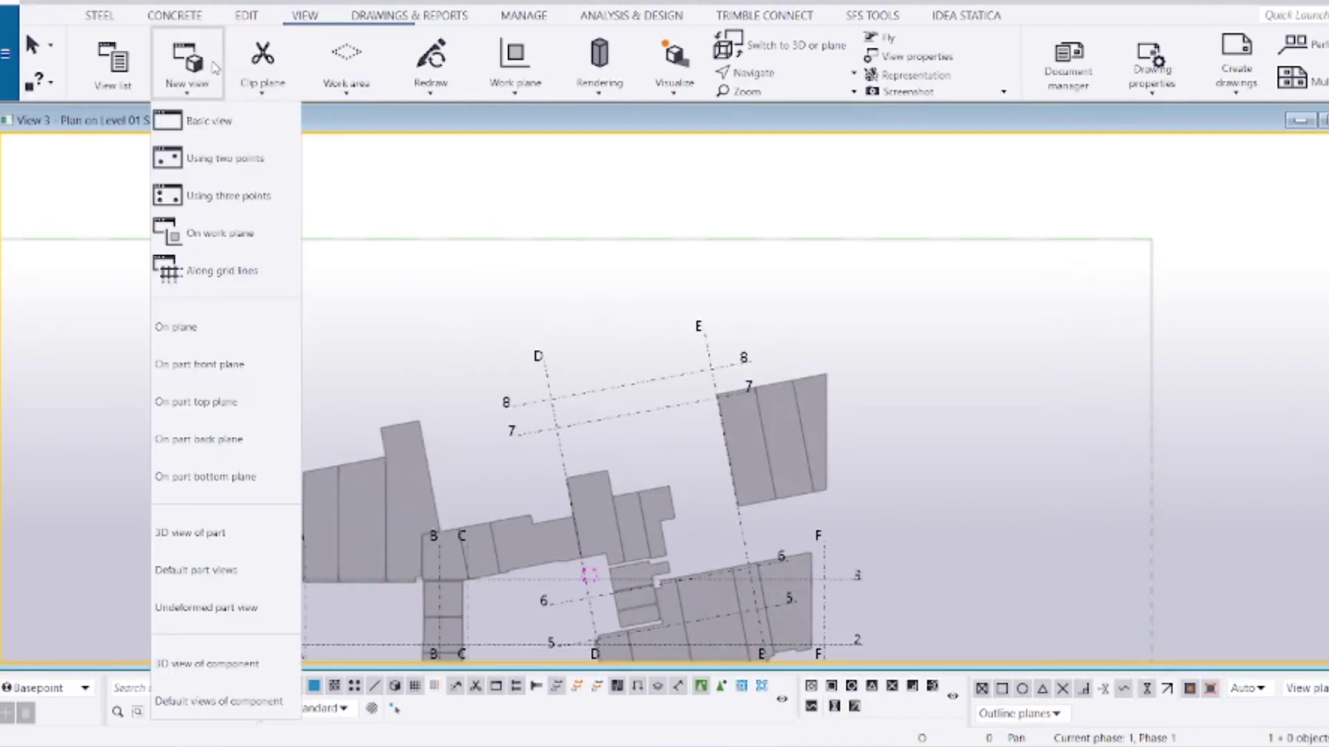
click(204, 198)
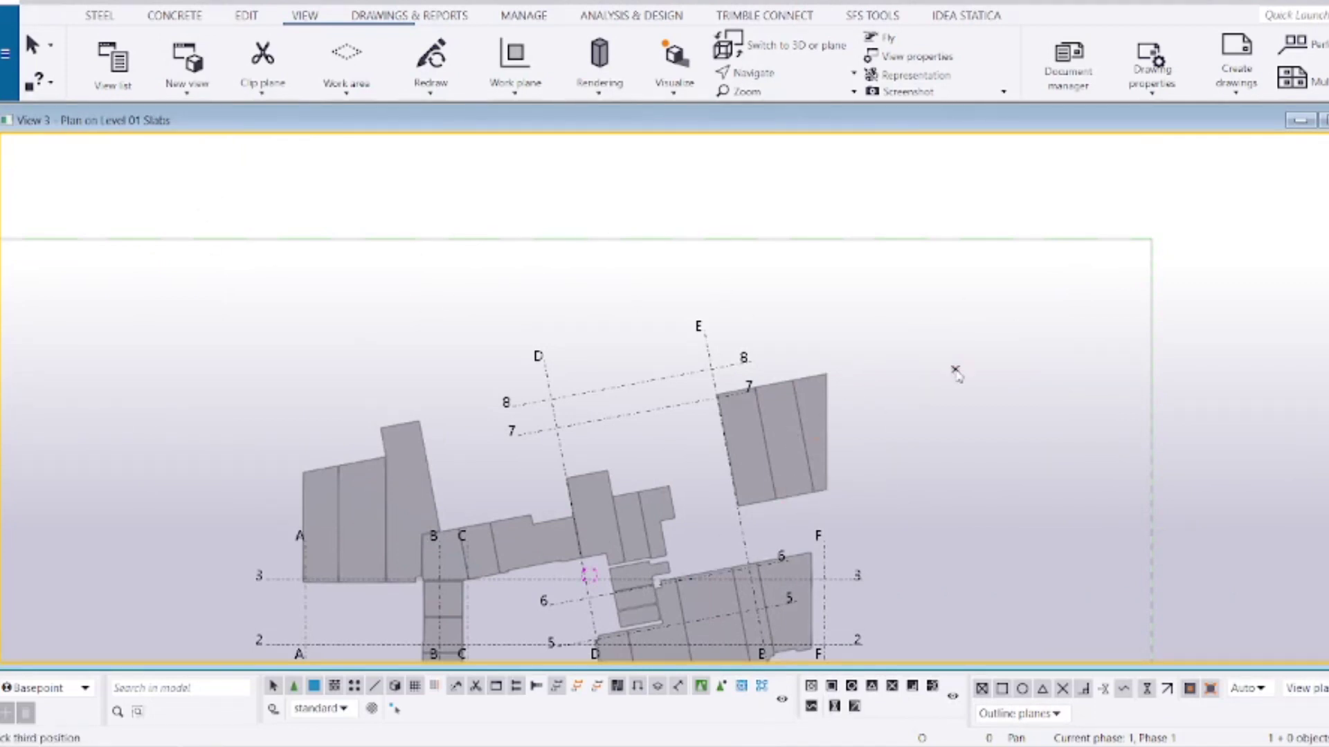
key(ctrl+Tab)
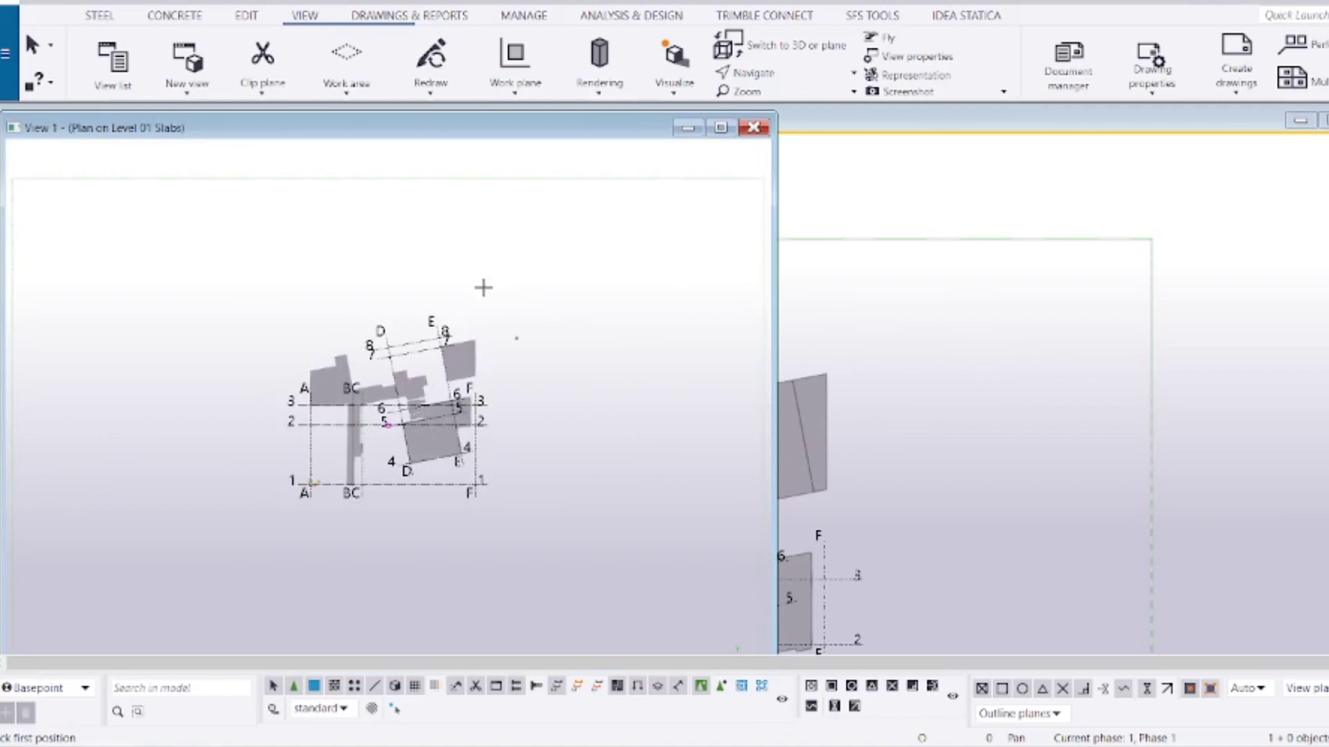
scroll(490, 285, up, 2)
scroll(579, 312, up, 3)
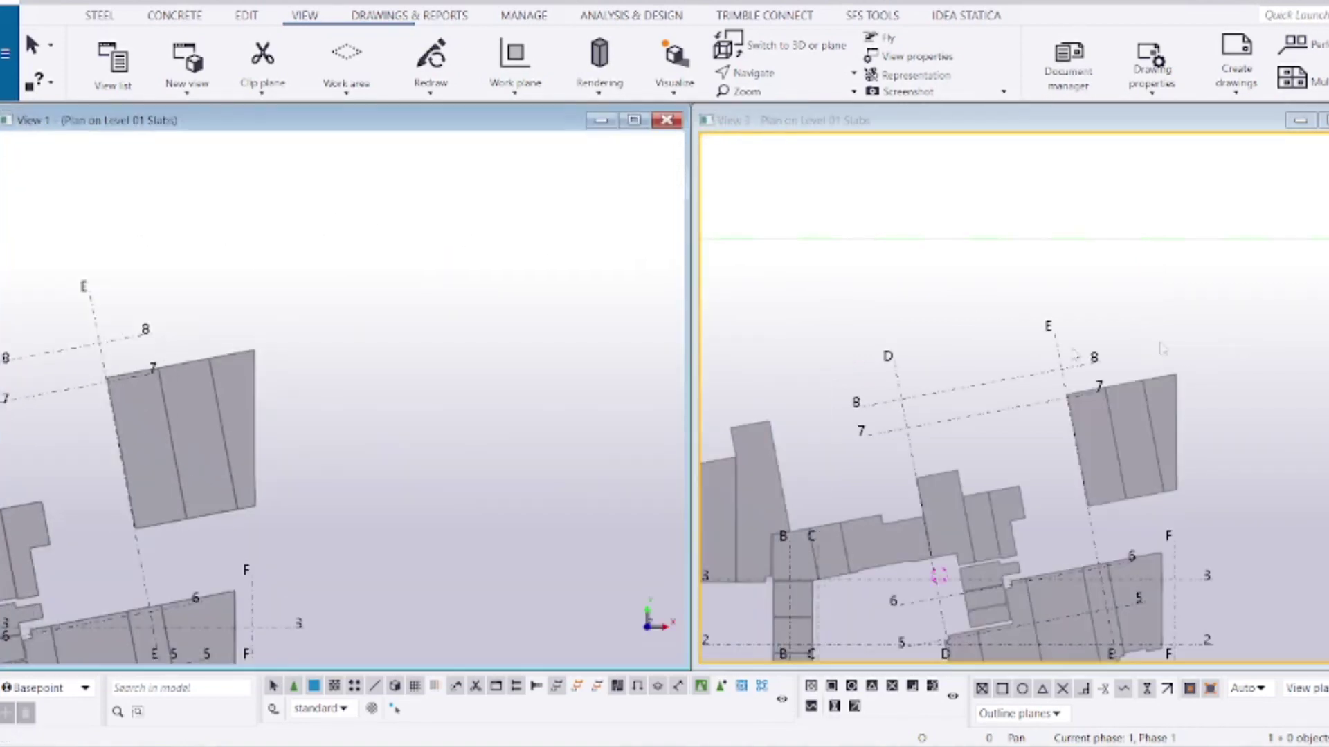
Step: Fit the new three-point view's work area around the slabs near grid lines E and 7 using two points
middle_drag(557, 367, 634, 380)
scroll(208, 380, up, 2)
middle_drag(247, 280, 373, 275)
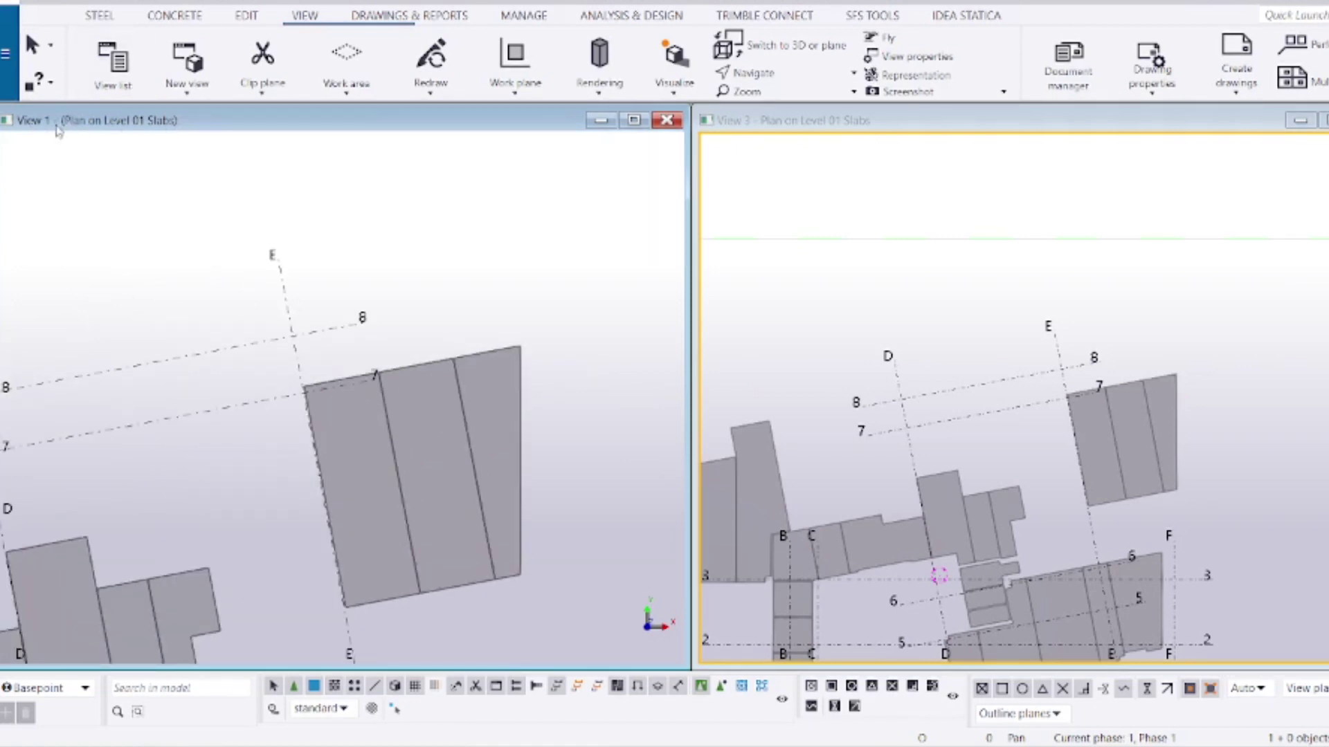
scroll(625, 406, down, 3)
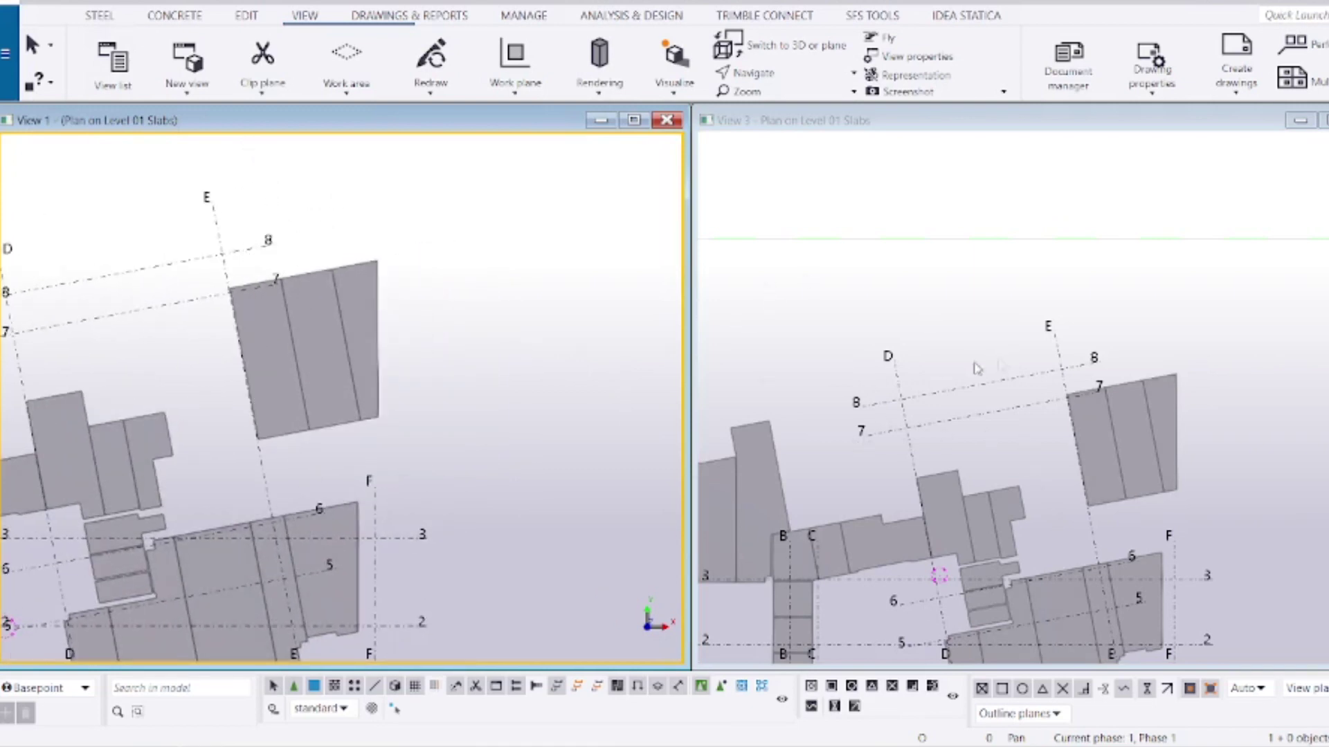
click(346, 69)
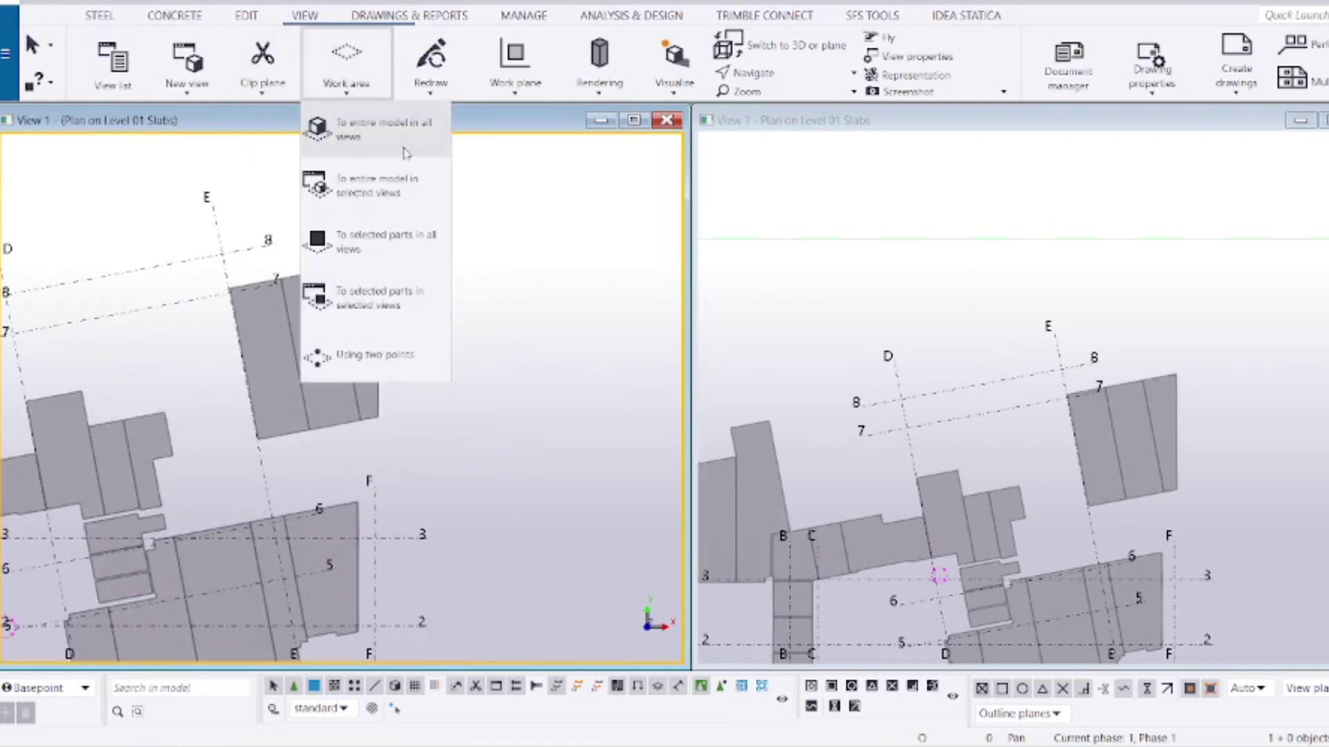
click(368, 338)
click(172, 243)
click(475, 451)
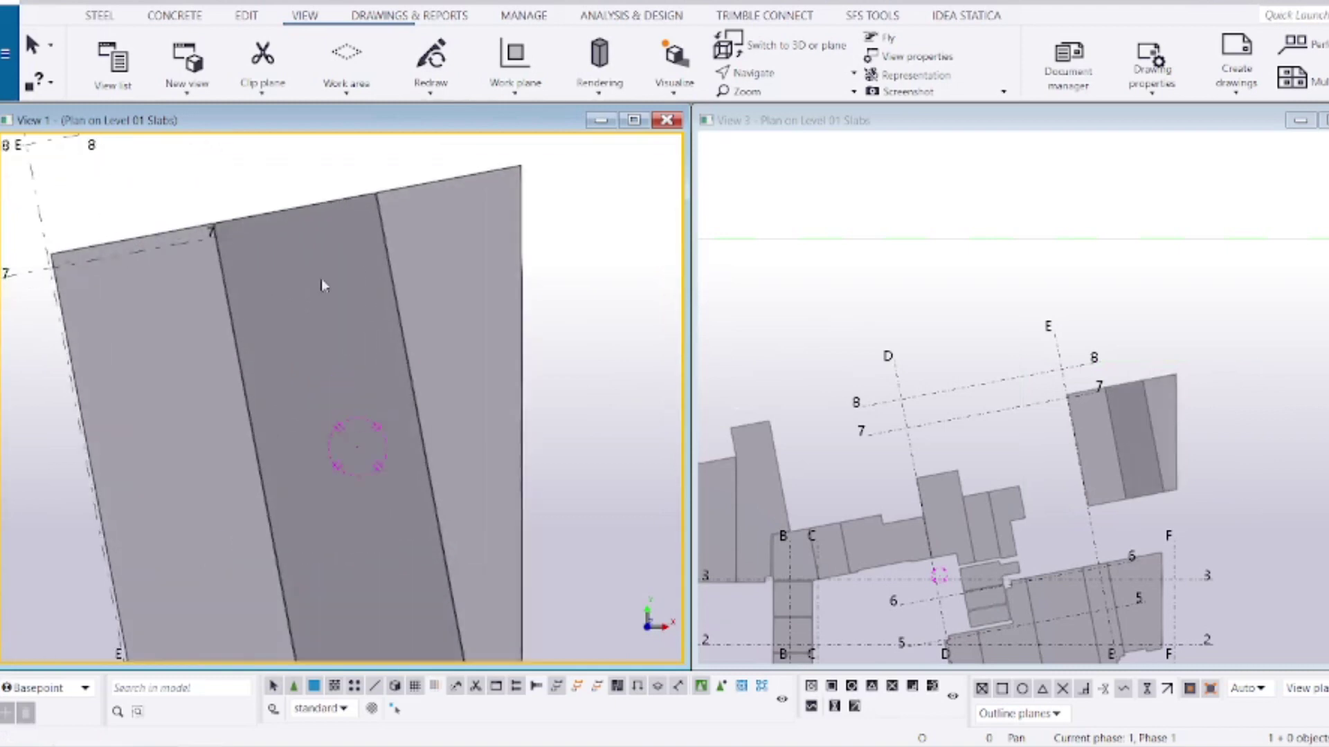
scroll(257, 154, up, 1)
middle_drag(258, 154, 279, 249)
scroll(358, 384, down, 3)
middle_drag(415, 416, 400, 341)
middle_drag(488, 203, 451, 242)
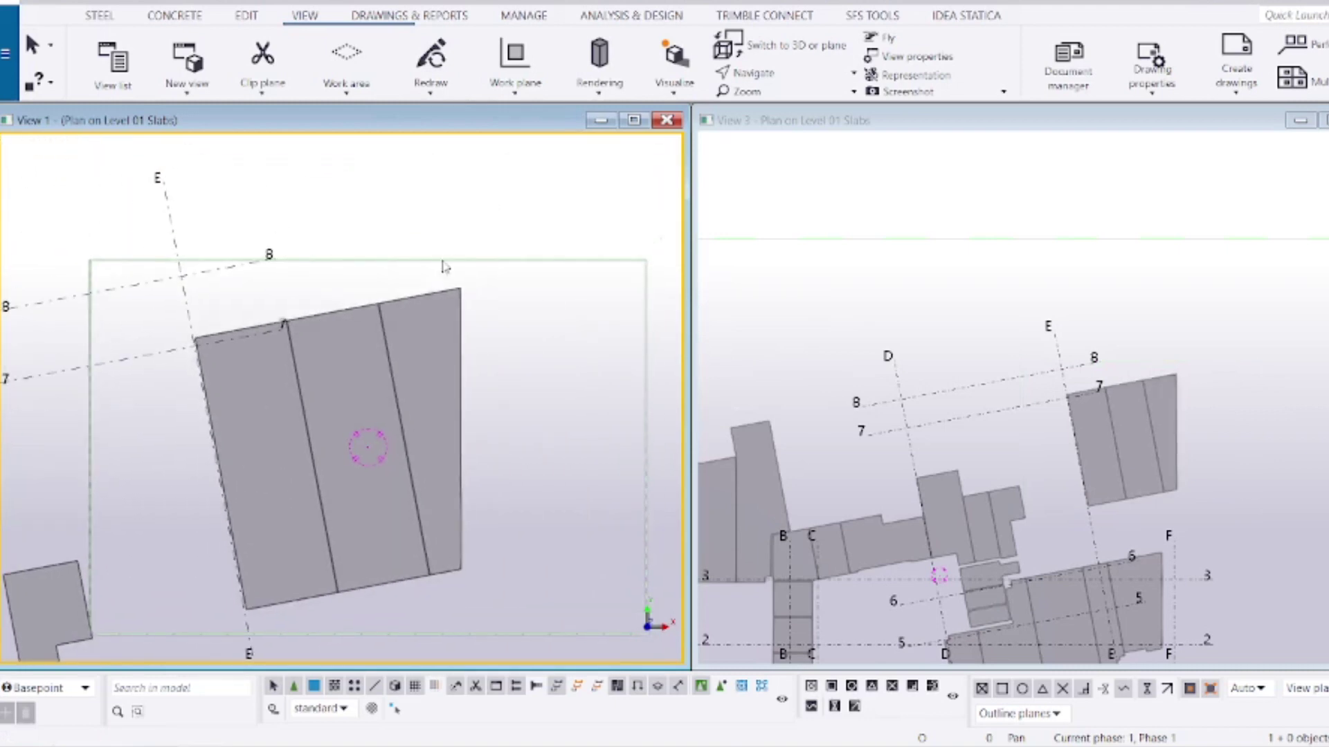
Step: Try the class colors, HELIX_BEAM and Slab-Off representations on the three-point view and restore the standard representation
double_click(444, 267)
click(595, 342)
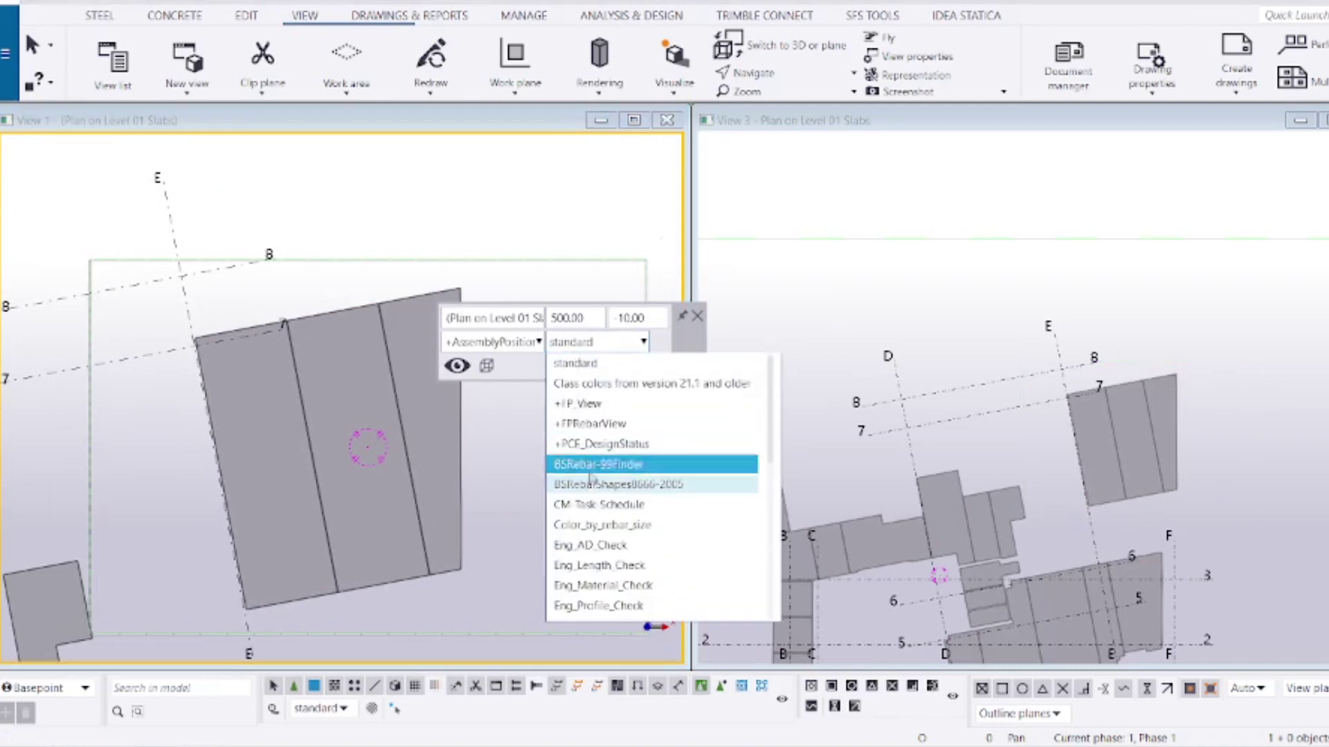
click(604, 383)
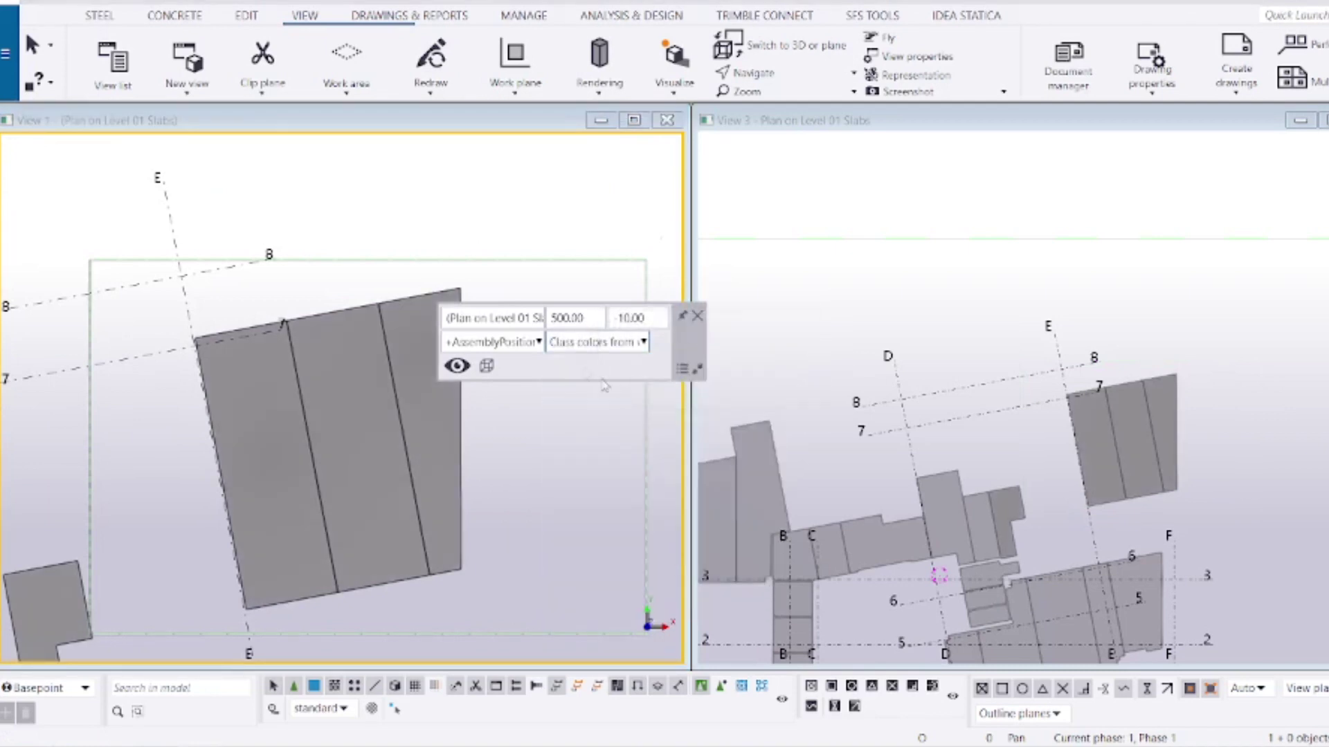
click(595, 342)
click(595, 562)
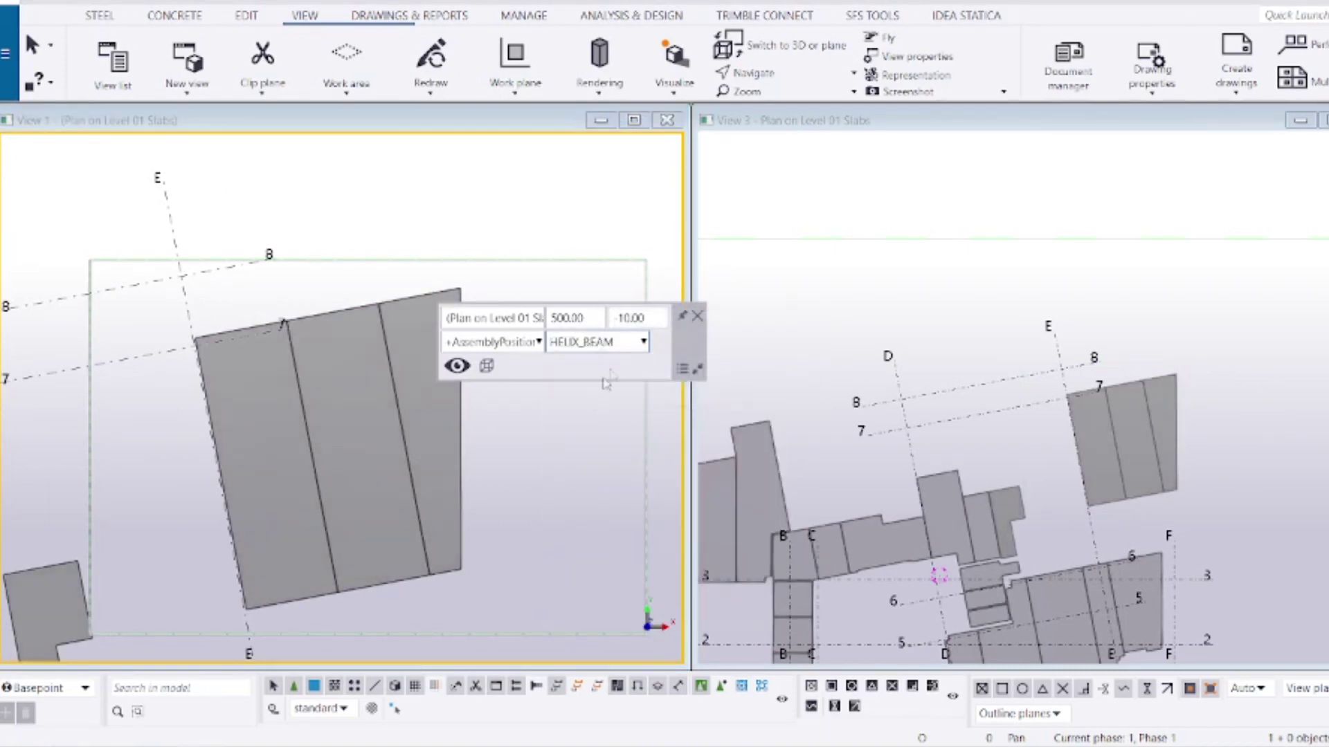
click(619, 345)
click(597, 438)
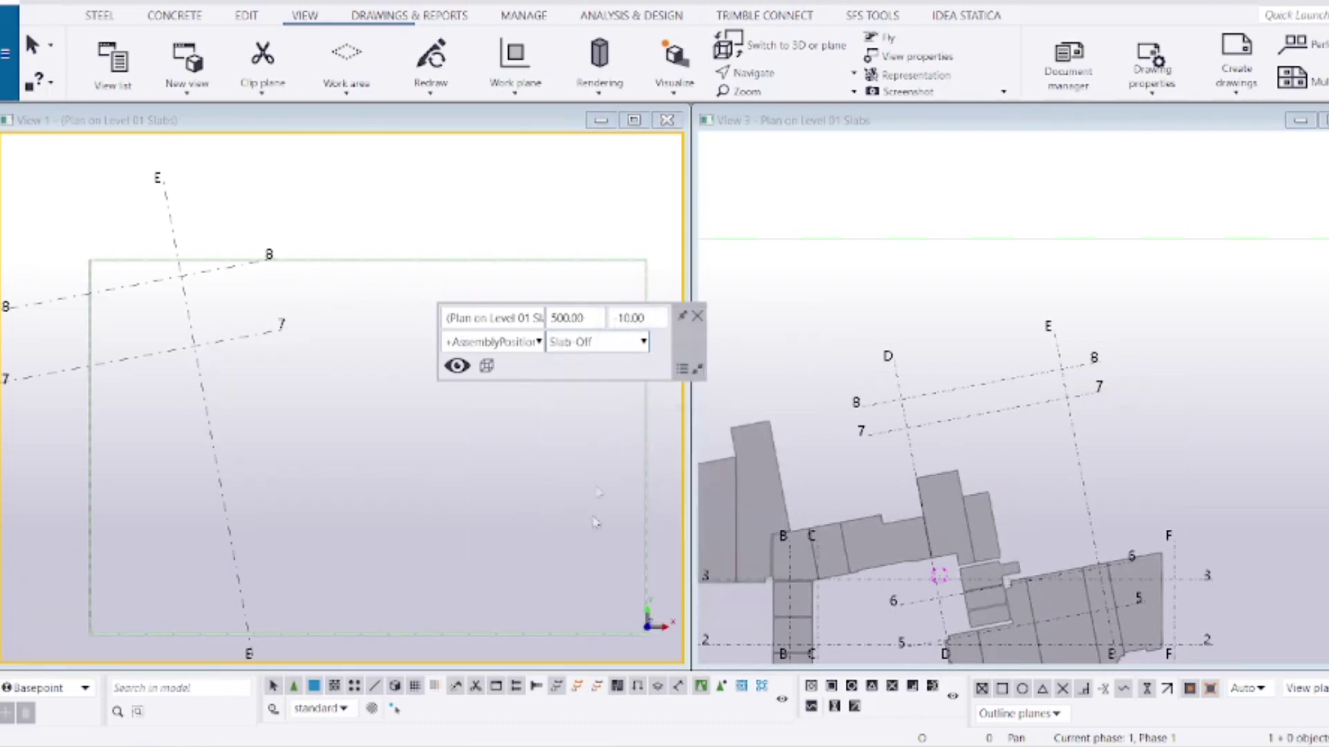
click(618, 345)
click(593, 439)
click(608, 342)
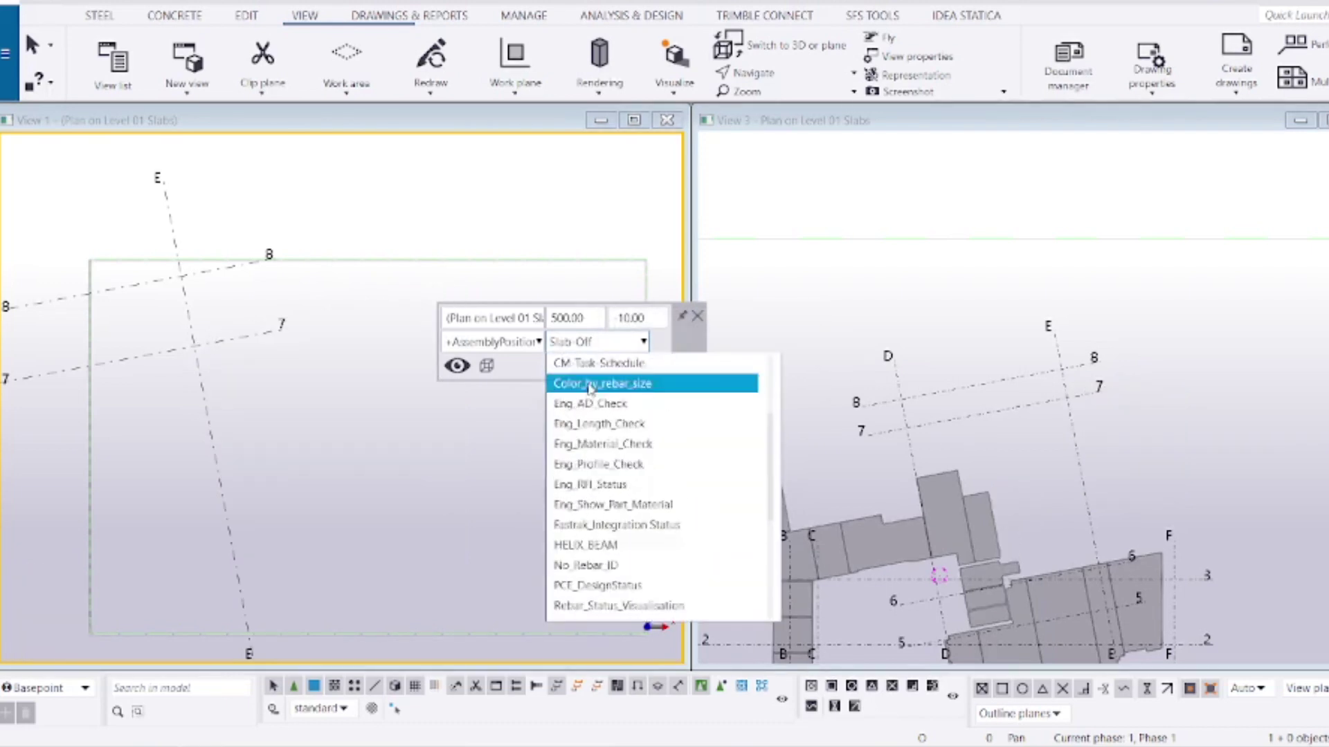
scroll(590, 389, up, 5)
click(589, 385)
Step: Try Daves filter as the visible object group of the three-point view
click(509, 342)
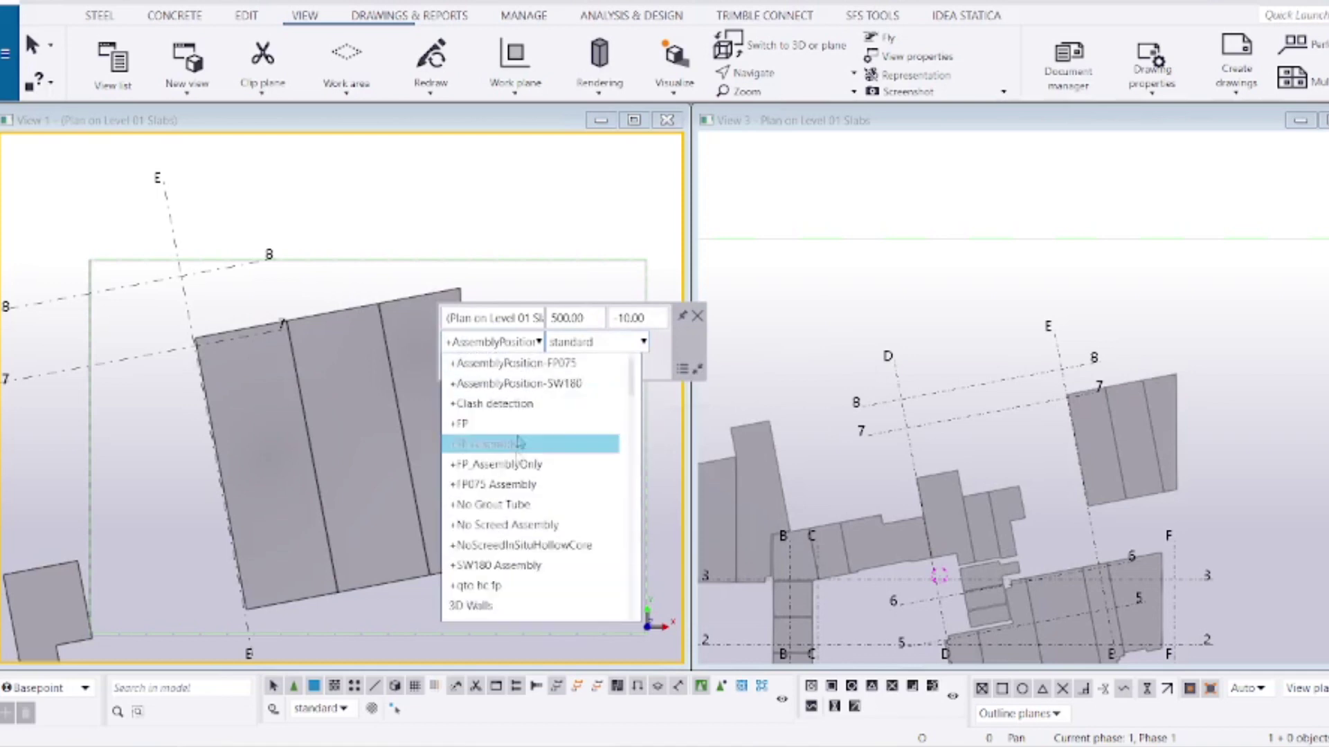
scroll(519, 443, down, 5)
click(504, 562)
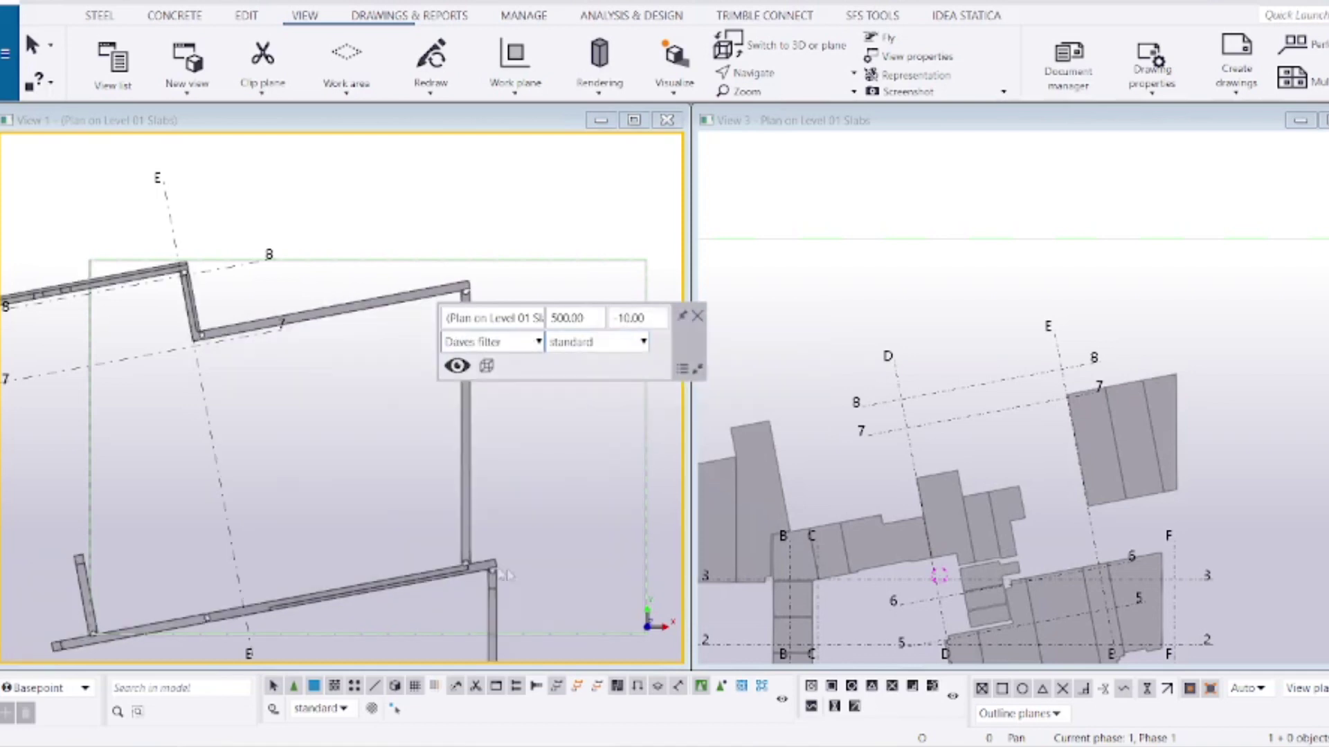
scroll(340, 448, down, 1)
middle_drag(371, 359, 312, 504)
Step: Set the three-point view's visible object group to the Material - Concrete filter and inspect the parts around grid line E
click(493, 345)
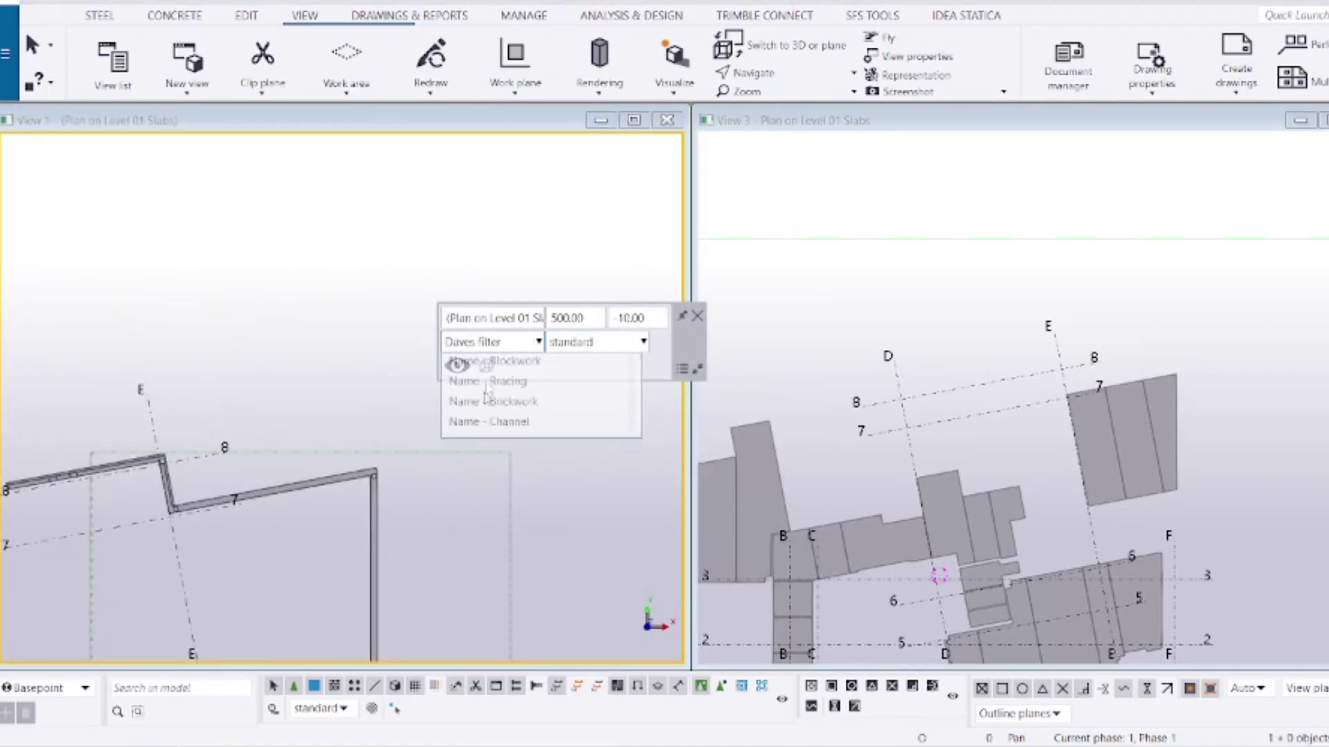
click(485, 420)
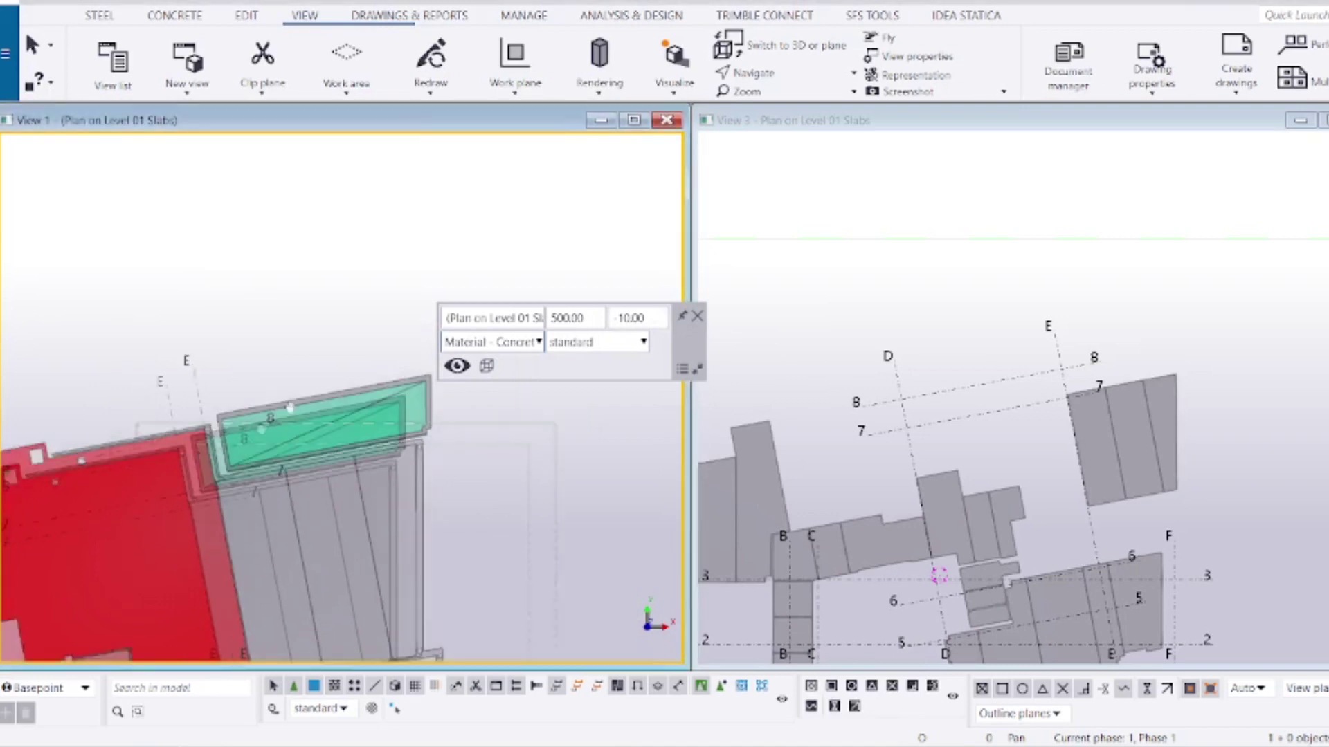
middle_drag(290, 408, 326, 317)
scroll(329, 488, down, 1)
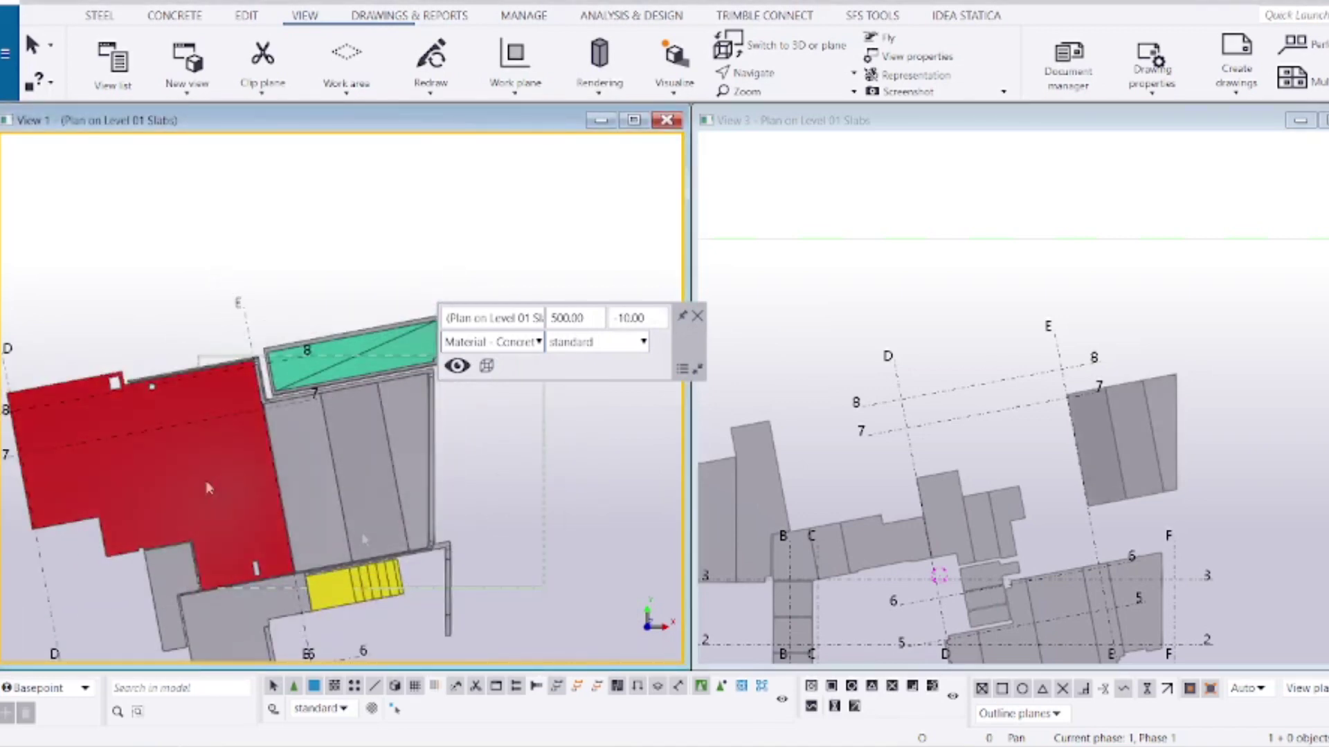
scroll(306, 304, up, 1)
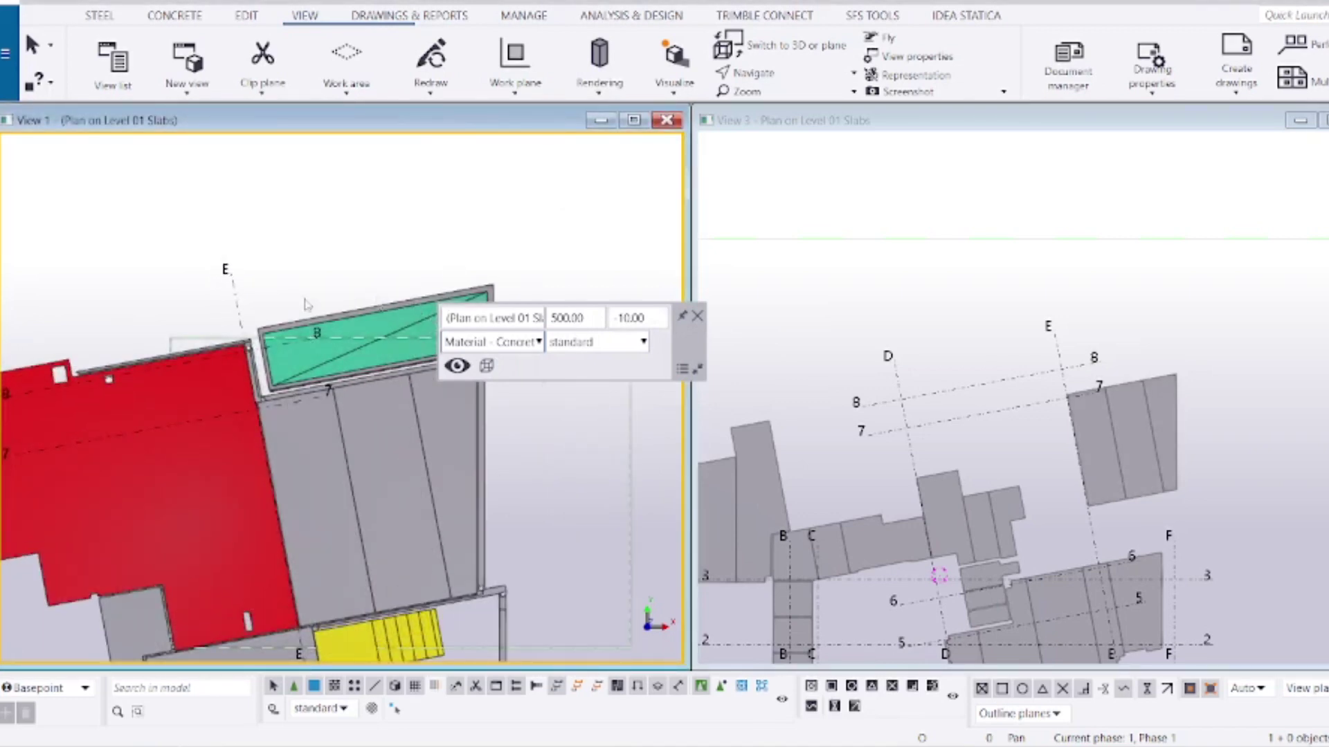
Step: Close the three-point view and rotate the Level 01 slabs plan into a 3D angle around the slabs near grid line E
click(670, 125)
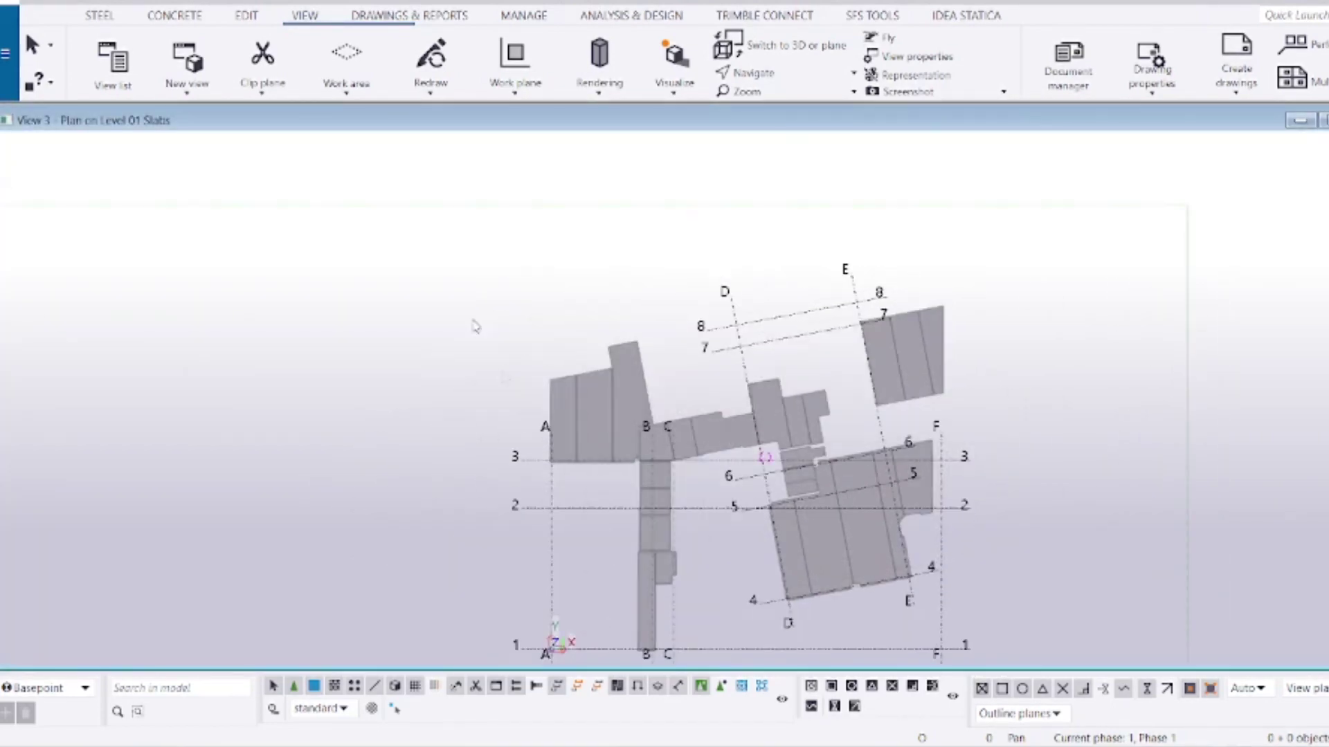
middle_drag(1007, 557, 525, 596)
scroll(519, 435, up, 9)
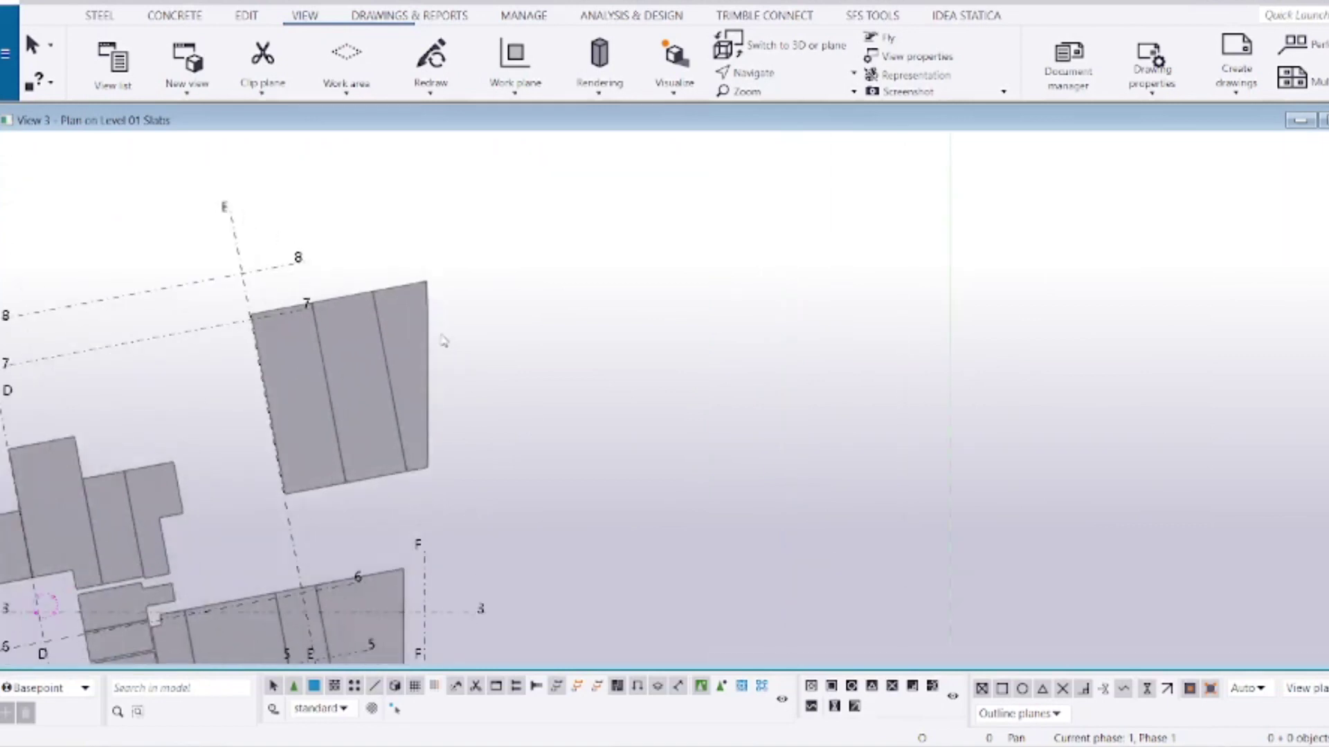
mouse_move(429, 338)
middle_down()
mouse_move(590, 431)
mouse_move(433, 352)
middle_up()
scroll(590, 436, down, 1)
scroll(433, 351, down, 3)
middle_drag(549, 422, 669, 488)
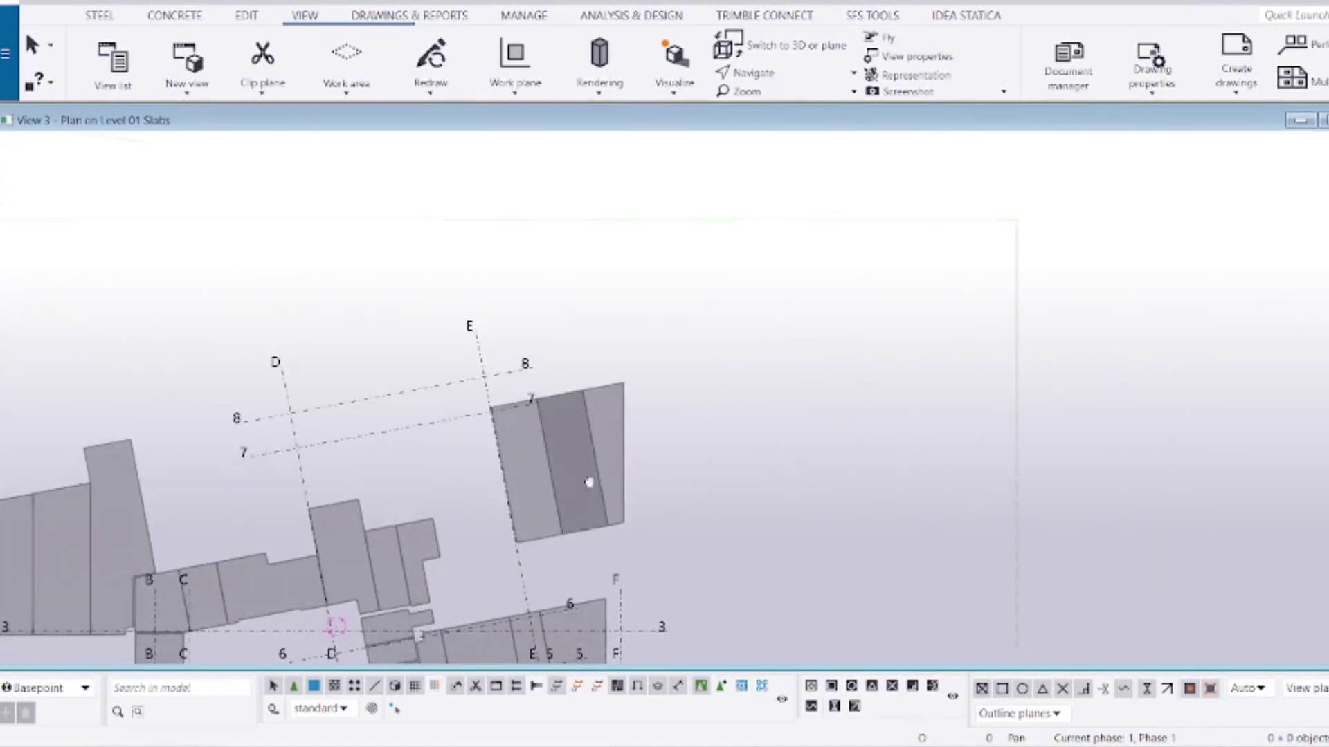
ctrl+middle_drag(589, 482, 529, 484)
scroll(533, 483, up, 3)
key(v)
scroll(600, 421, up, 2)
middle_drag(507, 366, 540, 505)
Step: Review the rotated Level 01 slabs view's properties and accept them without changes
click(215, 74)
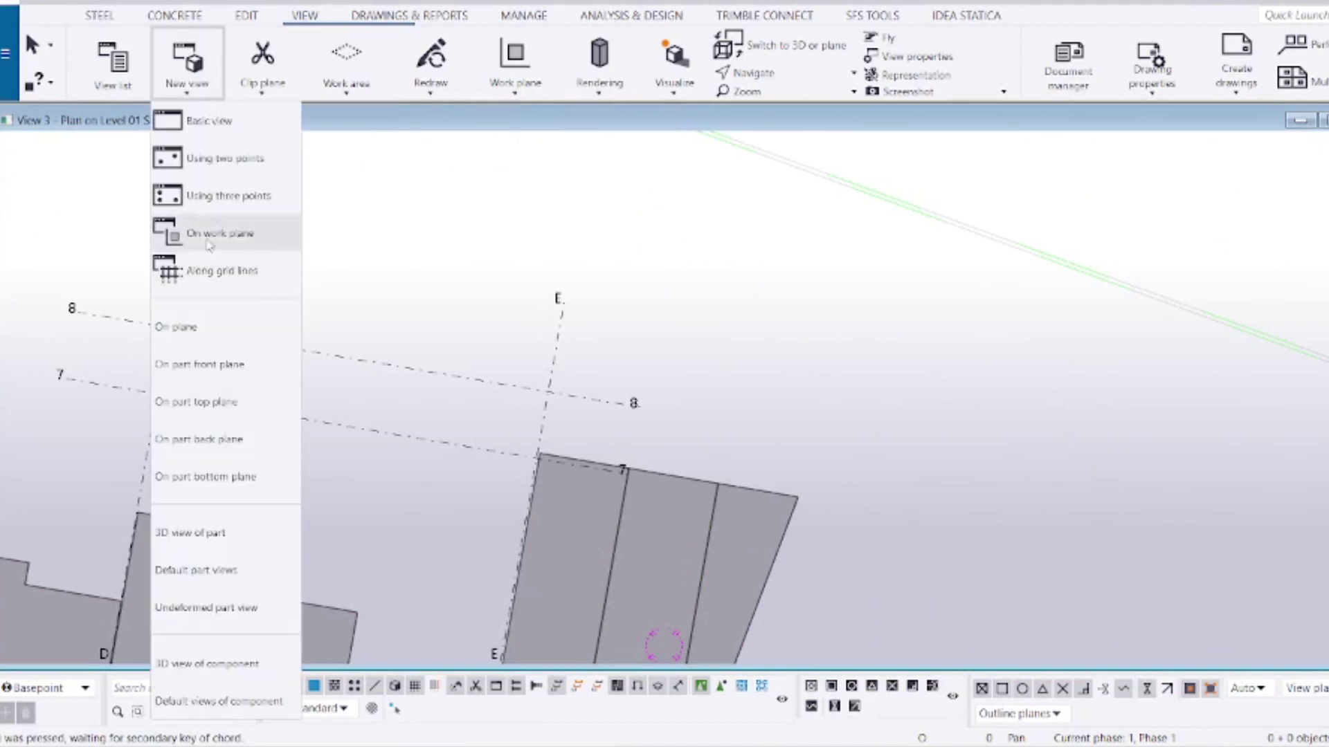
click(767, 249)
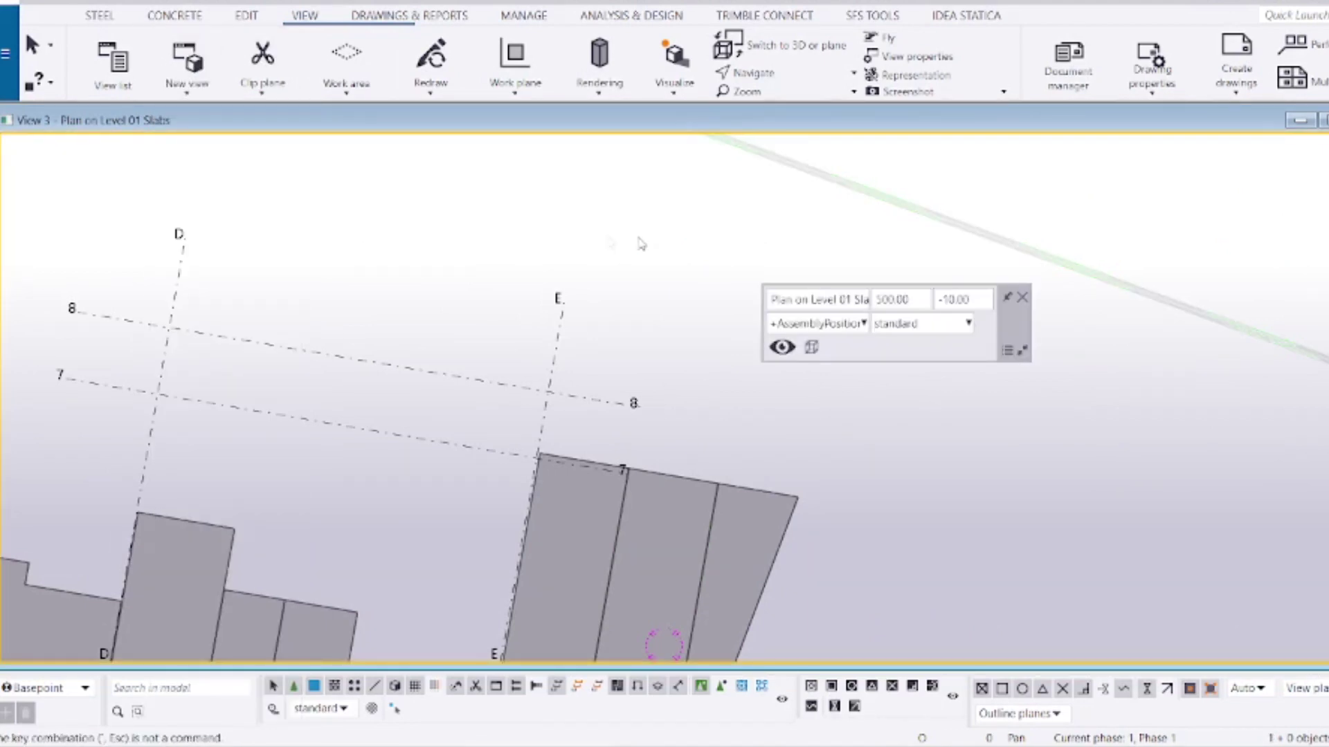
double_click(762, 247)
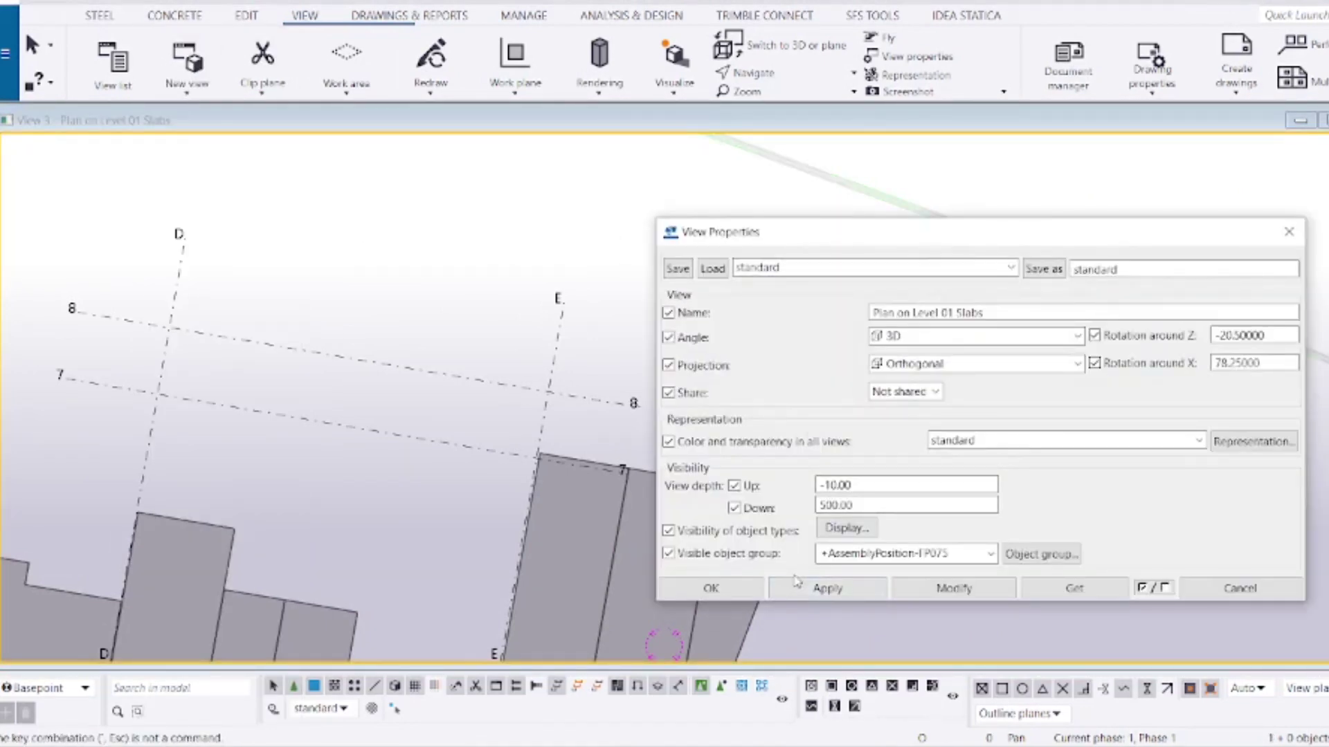
click(748, 597)
Step: Create another view using three points picked in the rotated Level 01 slabs view and switch it to plan
click(188, 66)
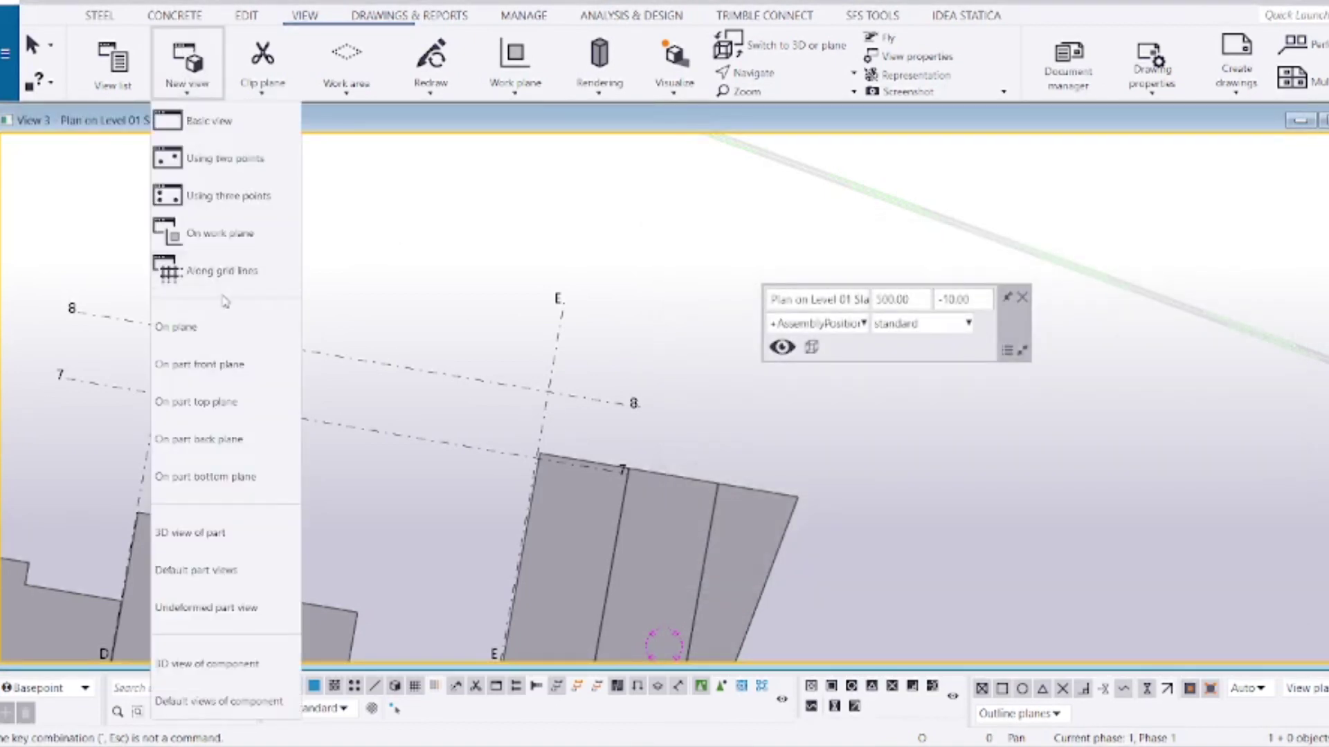
click(228, 196)
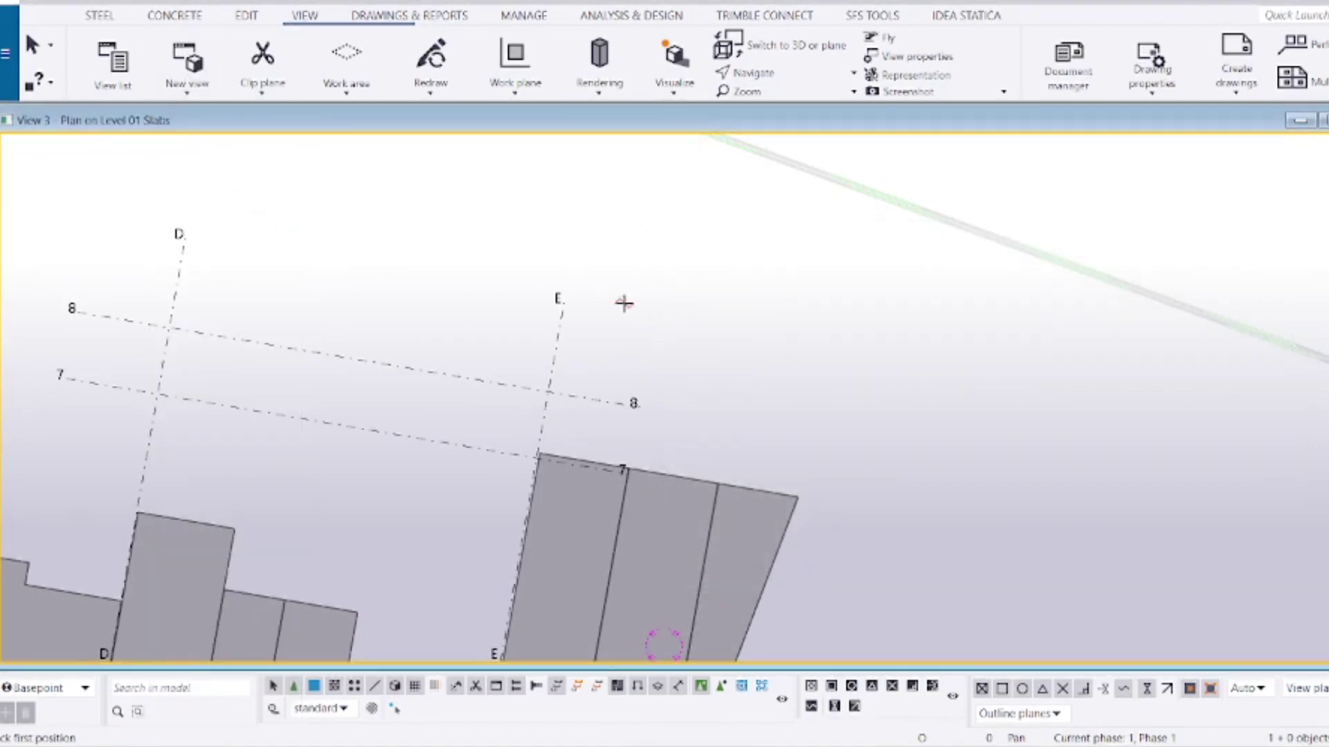
click(636, 237)
click(636, 237)
click(635, 237)
scroll(443, 392, up, 4)
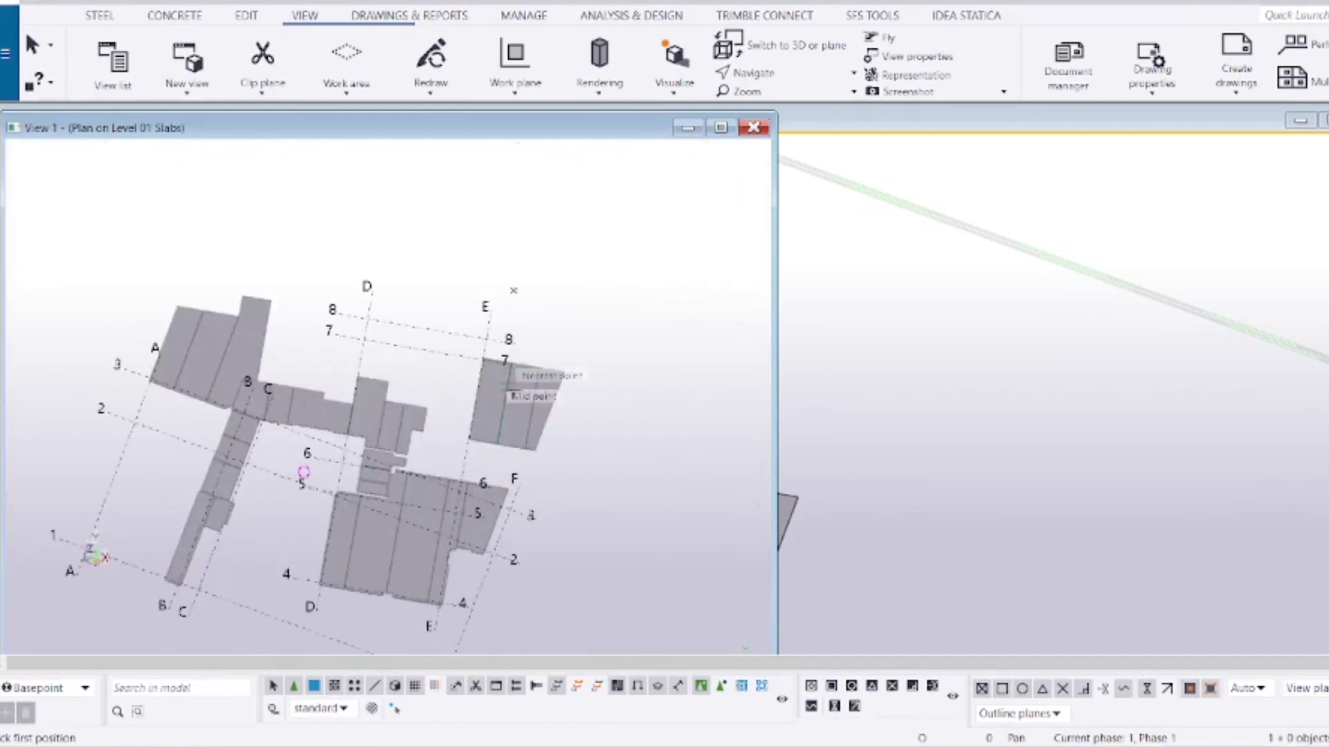
middle_drag(505, 381, 507, 391)
key(ctrl+p)
scroll(477, 374, up, 4)
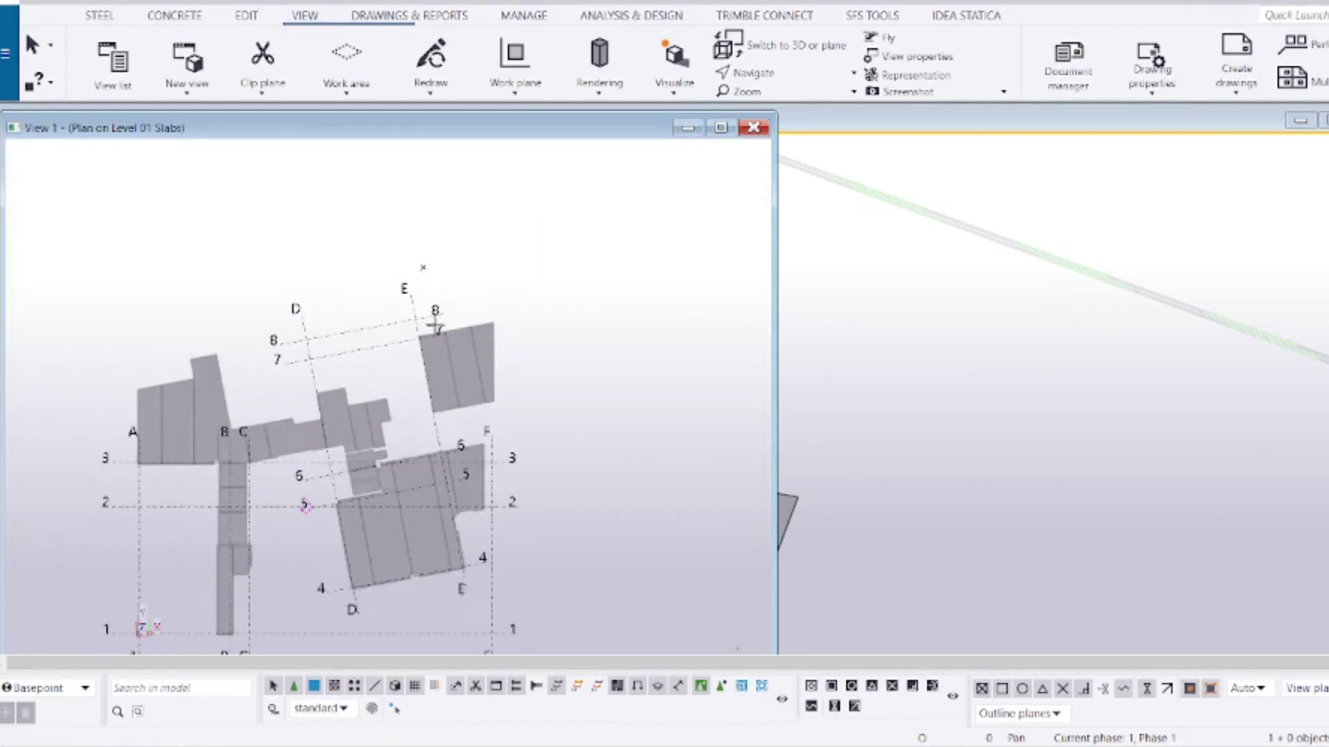
Step: Show both views side by side and orbit the new view around the slabs near grid lines E and 7
scroll(435, 325, up, 4)
middle_drag(463, 371, 549, 441)
ctrl+middle_drag(597, 488, 522, 389)
middle_drag(710, 303, 363, 317)
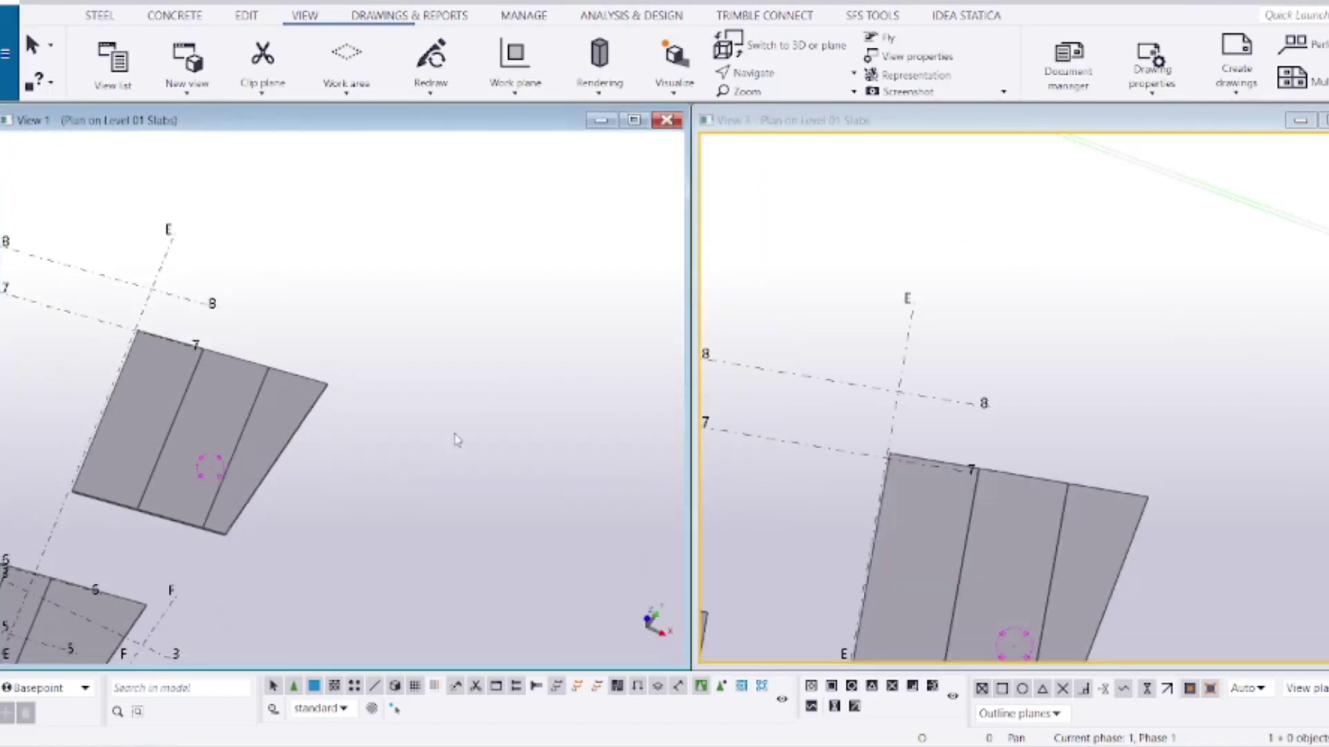
middle_drag(454, 434, 461, 429)
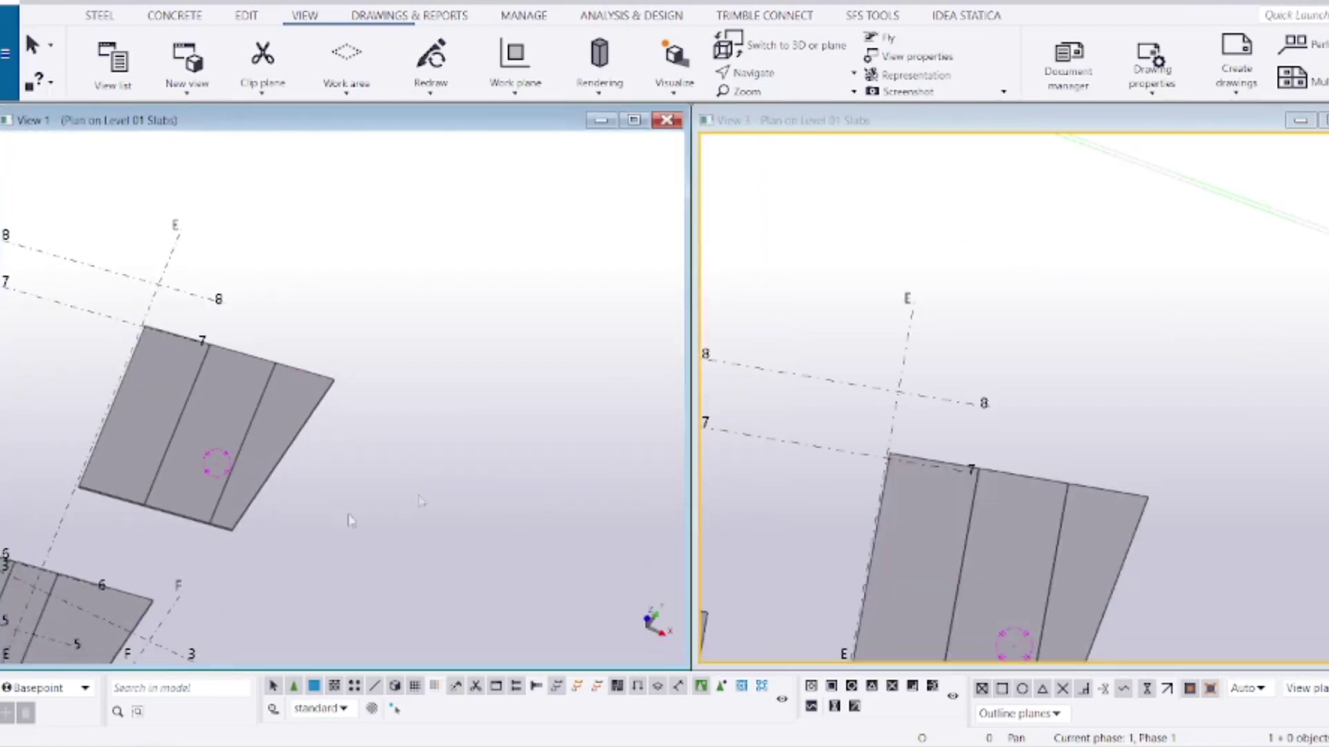